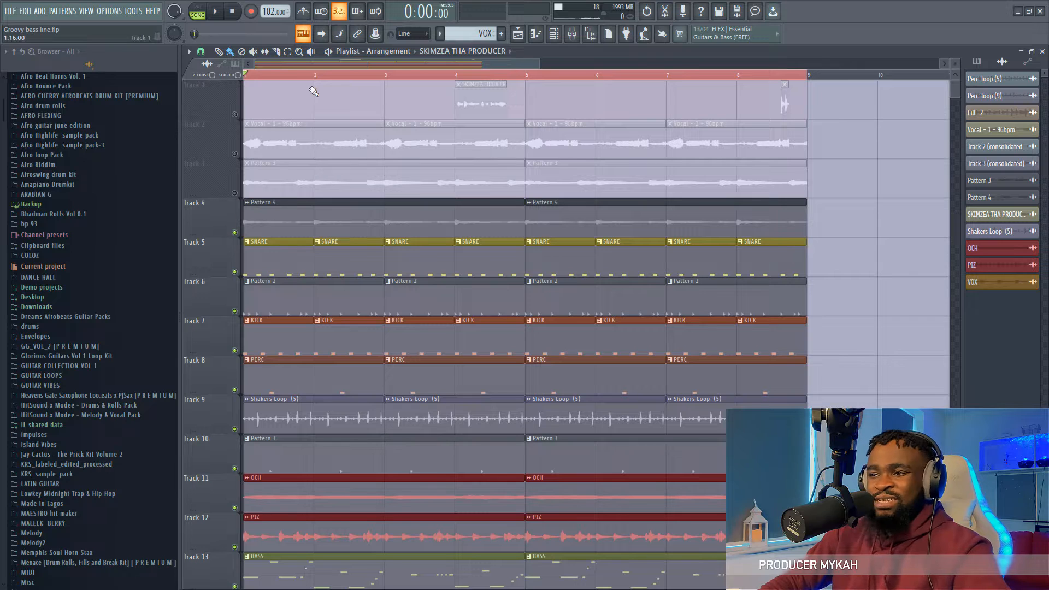
Step: Play the arrangement, briefly auditioning the vocal on Track 2, and unmute the Pattern 3 clips on Track 3
click(216, 13)
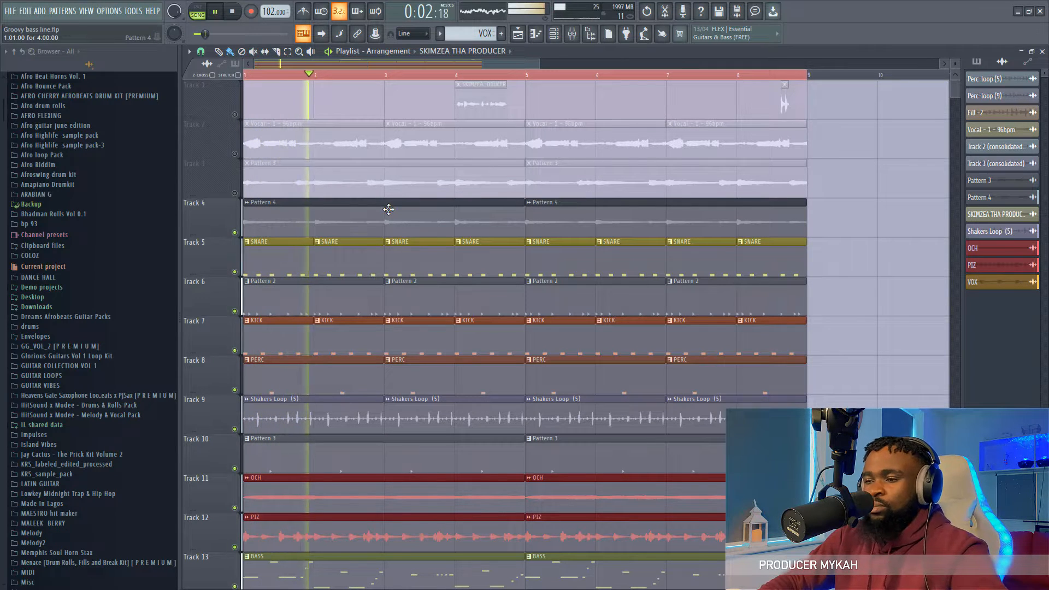
click(234, 154)
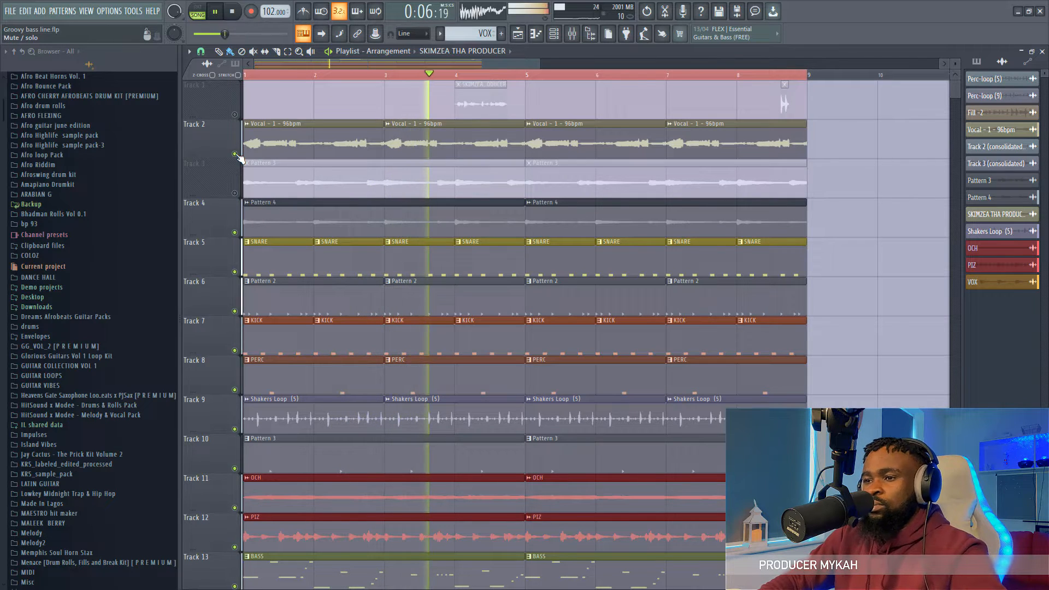
click(234, 154)
click(235, 193)
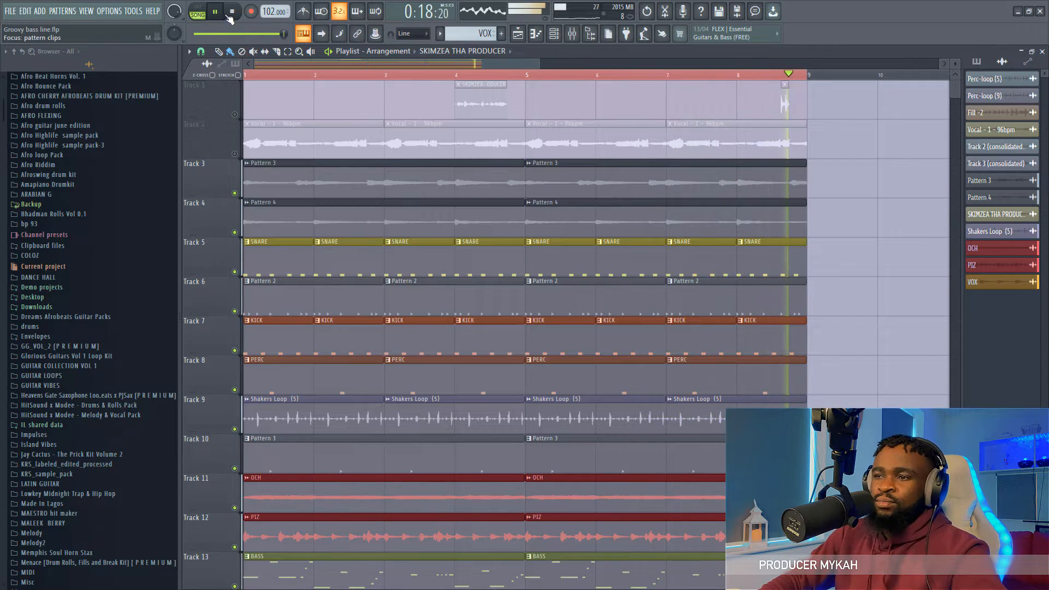
key(space)
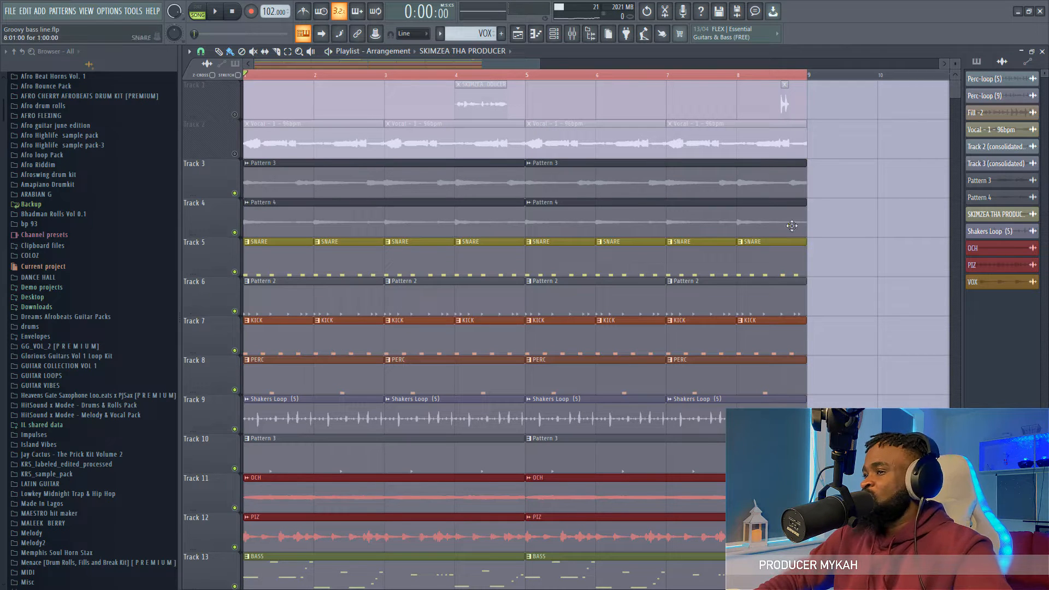
Step: Open the Trilian instrument from the channel rack and show its patch browser to inspect the bass patch used
click(553, 42)
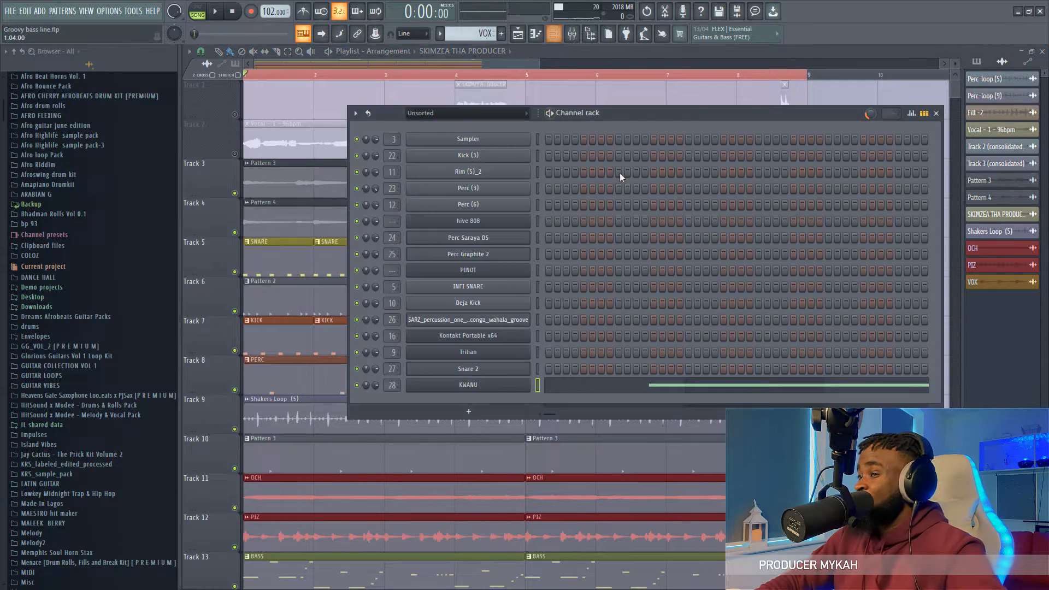
drag(668, 113, 606, 92)
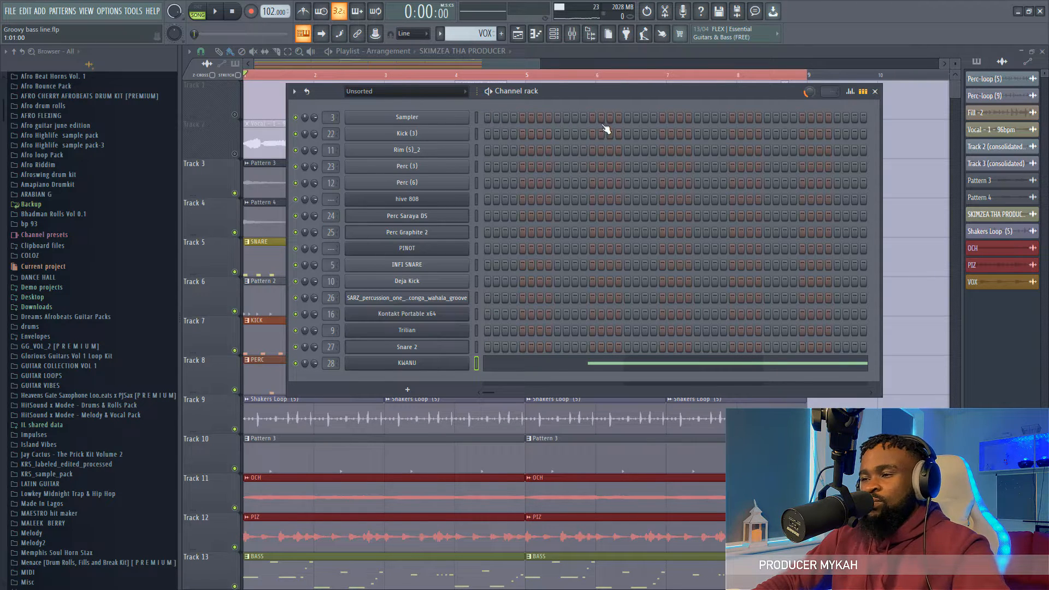
click(407, 330)
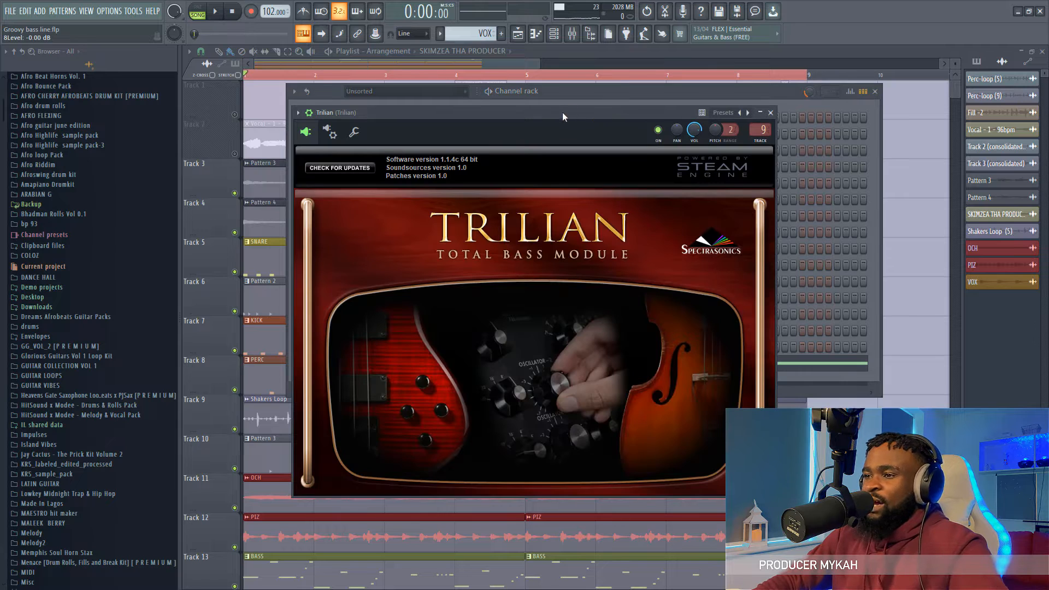
mouse_move(551, 114)
mouse_down()
mouse_move(595, 121)
mouse_move(563, 129)
mouse_up()
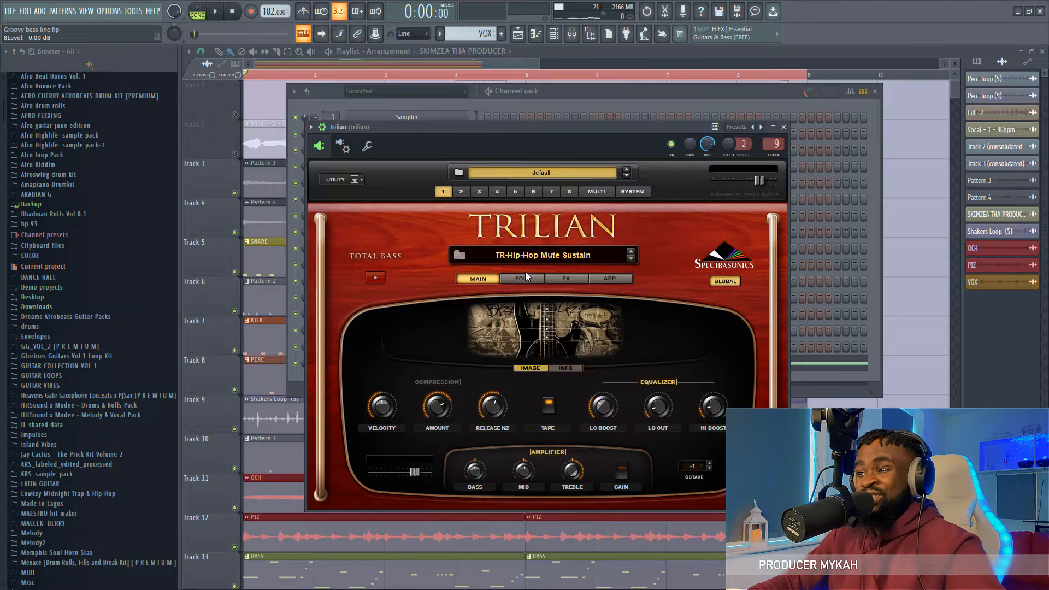
click(599, 257)
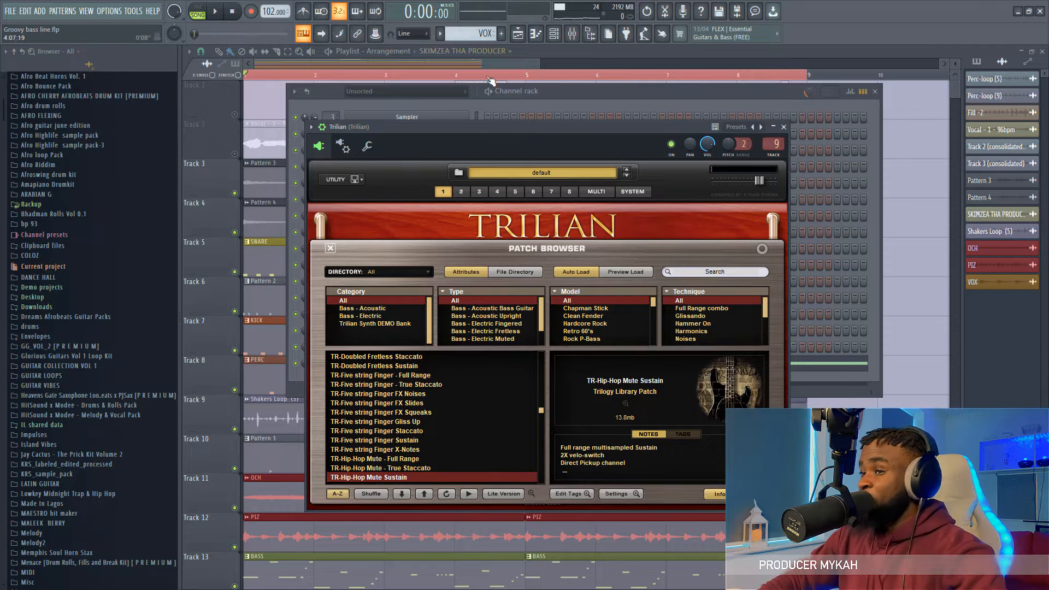
Step: Return to the full playlist and solo the BASS clips on Track 13
drag(539, 63, 523, 100)
scroll(542, 358, down, 4)
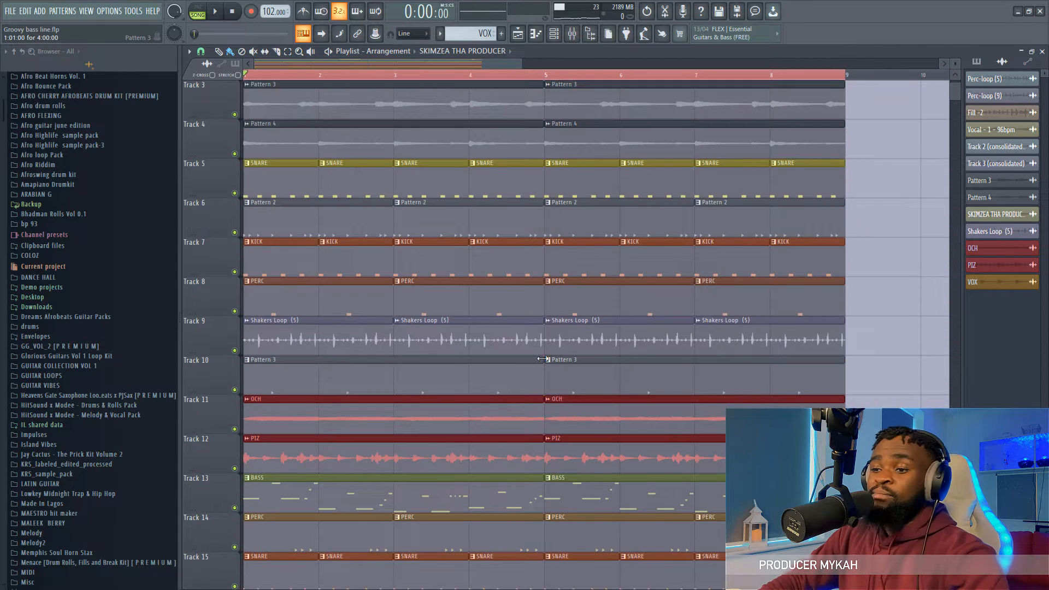
scroll(542, 358, down, 1)
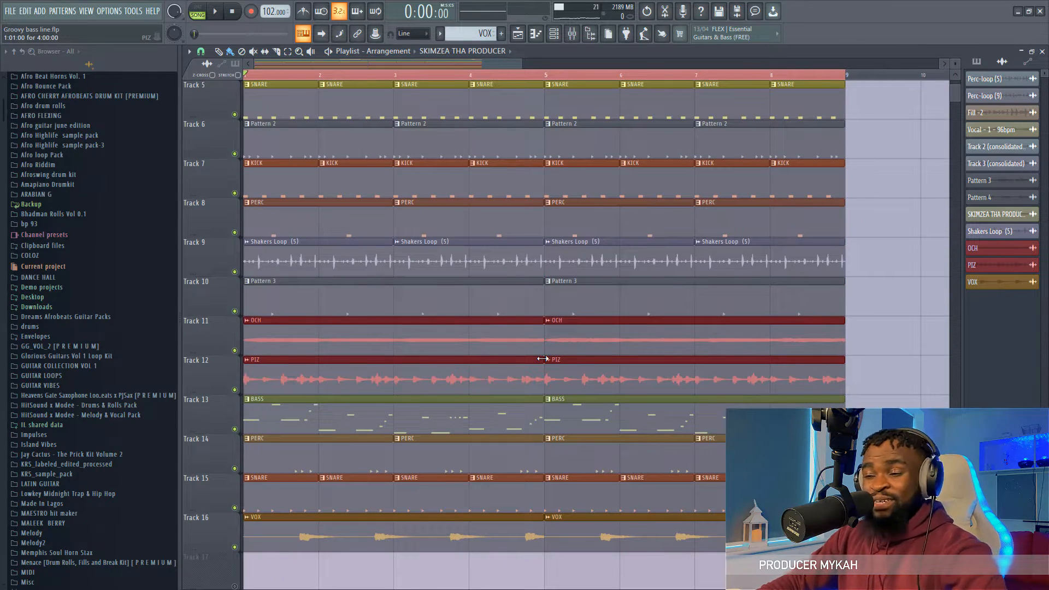
scroll(547, 442, up, 3)
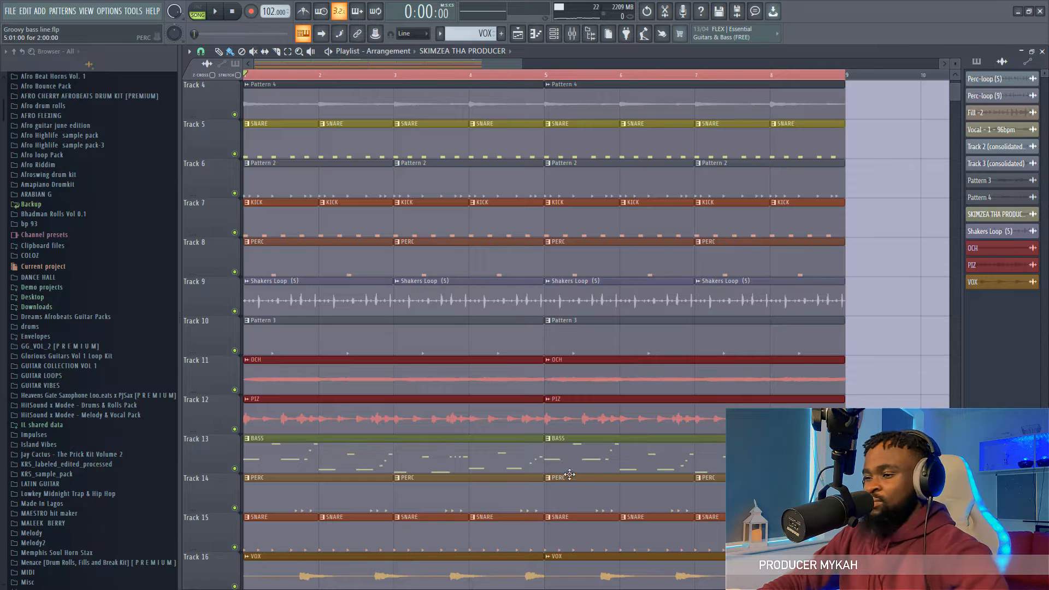
scroll(540, 503, down, 4)
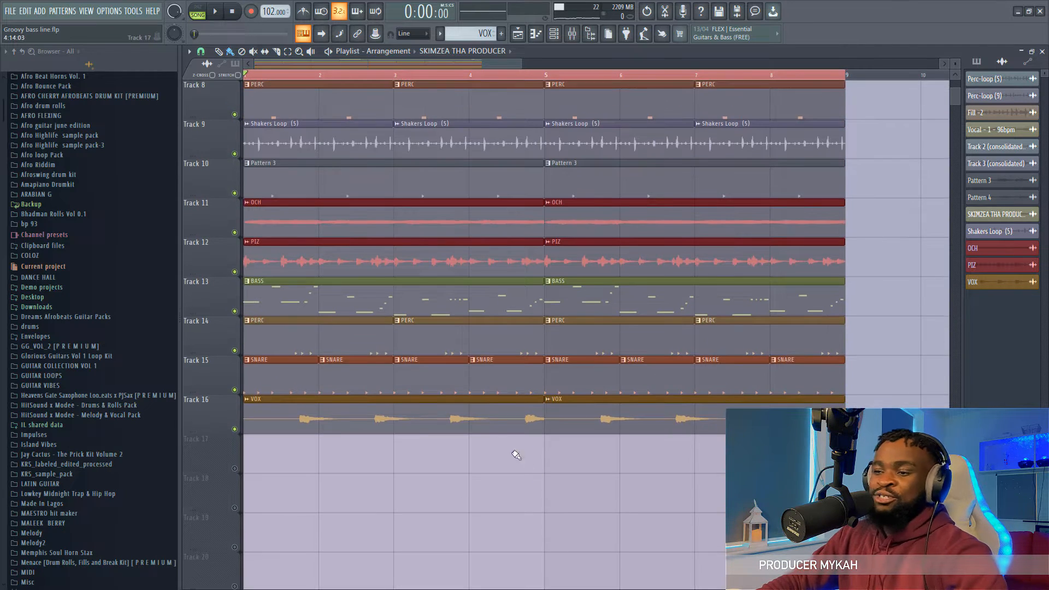
right_click(234, 312)
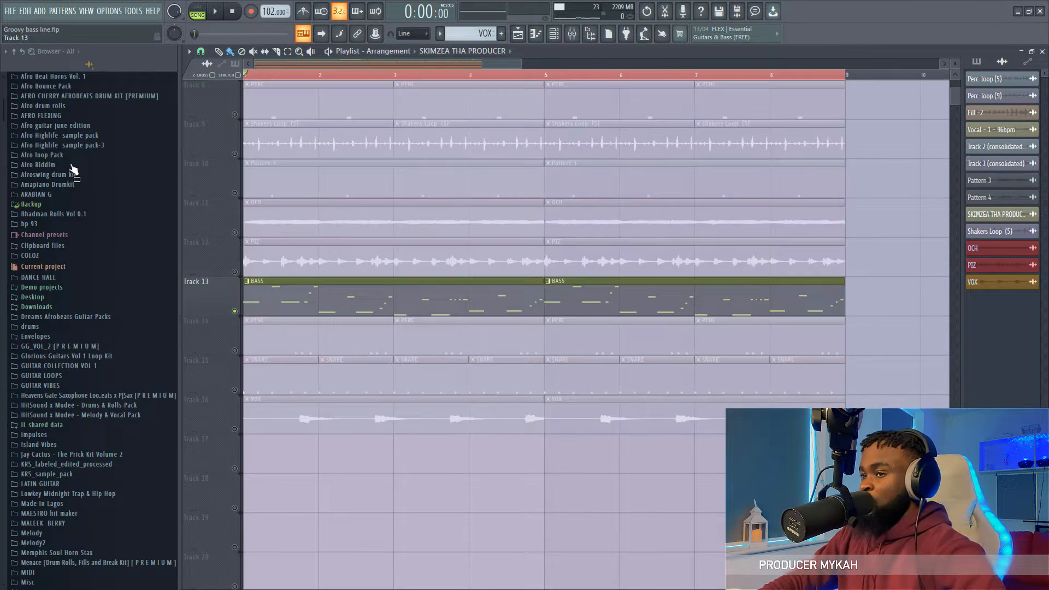
Step: Open the BASS pattern in the piano roll and listen to the soloed bass line
double_click(272, 295)
scroll(332, 343, down, 4)
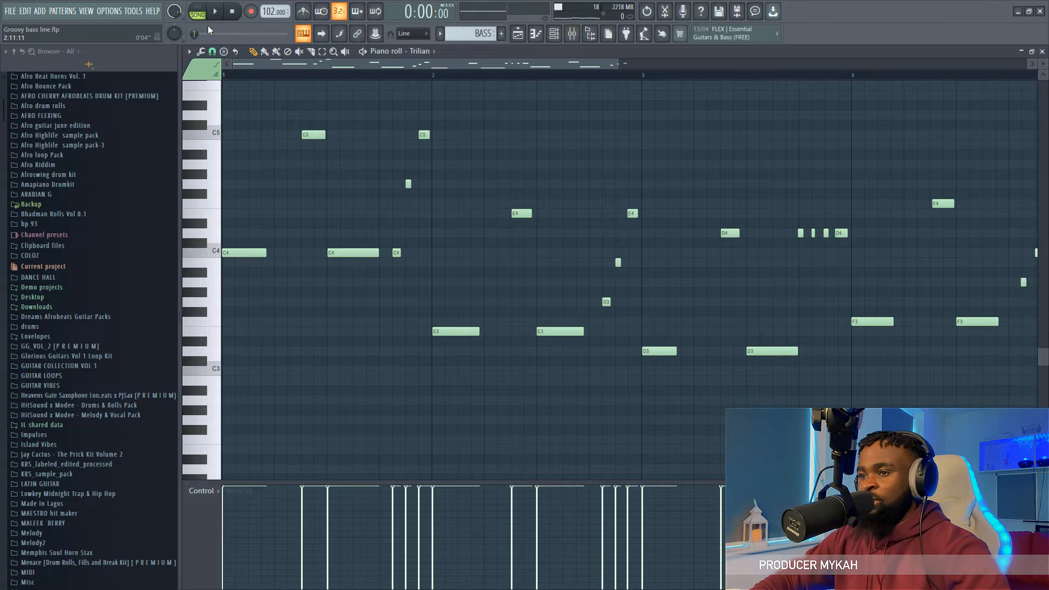
click(215, 12)
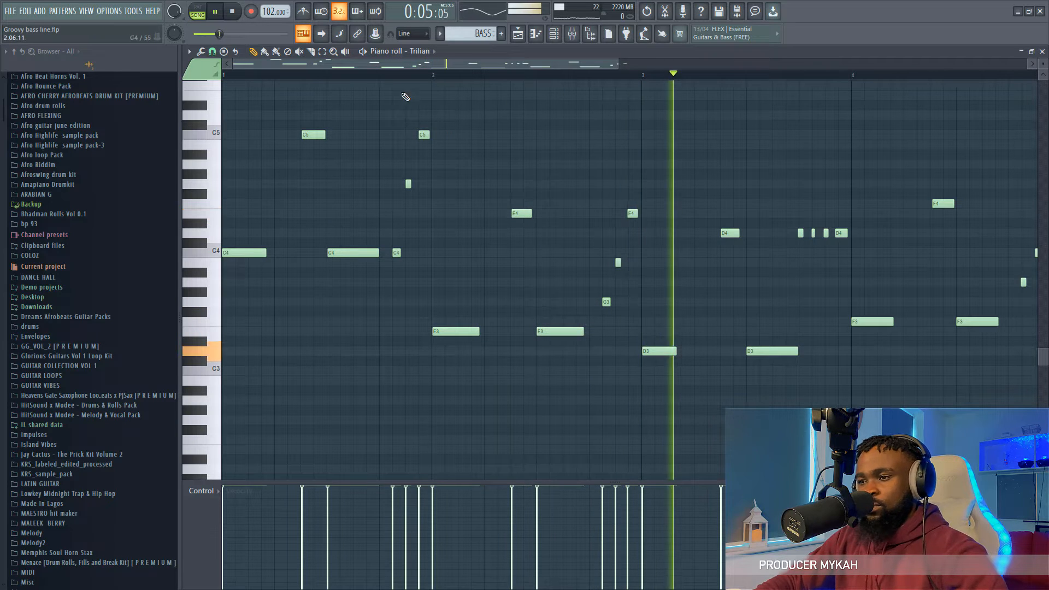
click(233, 12)
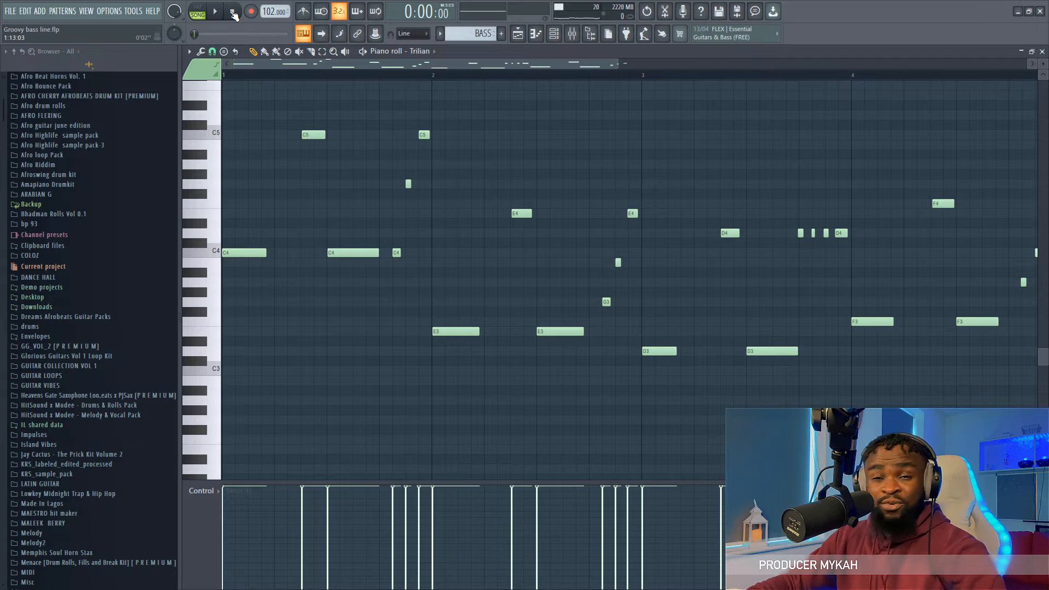
Step: Unmute Tracks 5, 6, 7 and 15 in the playlist and play these drum parts together with the bass
click(517, 34)
scroll(279, 208, up, 4)
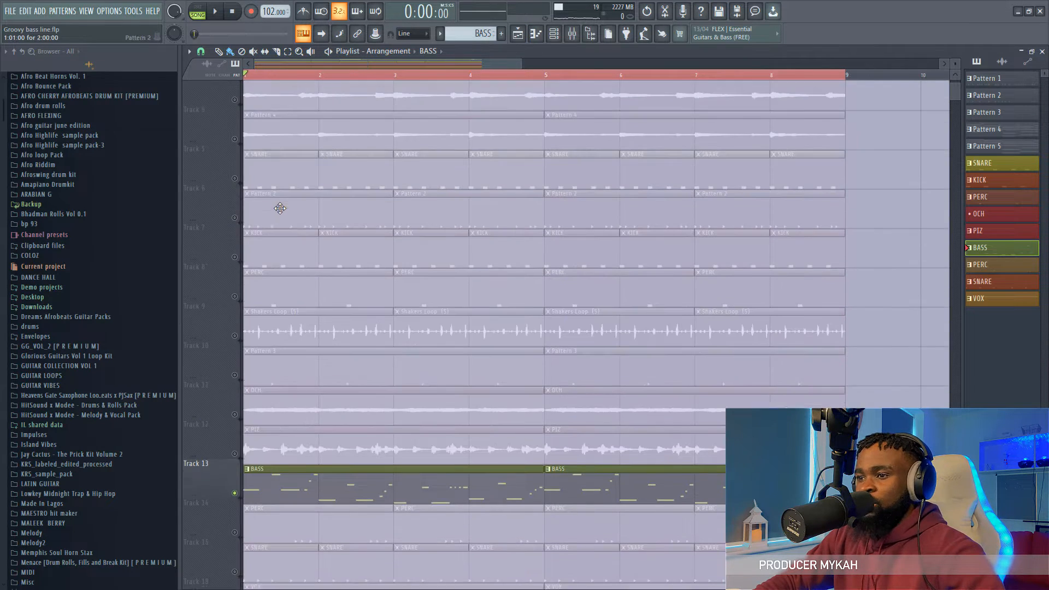
scroll(262, 207, up, 1)
click(235, 193)
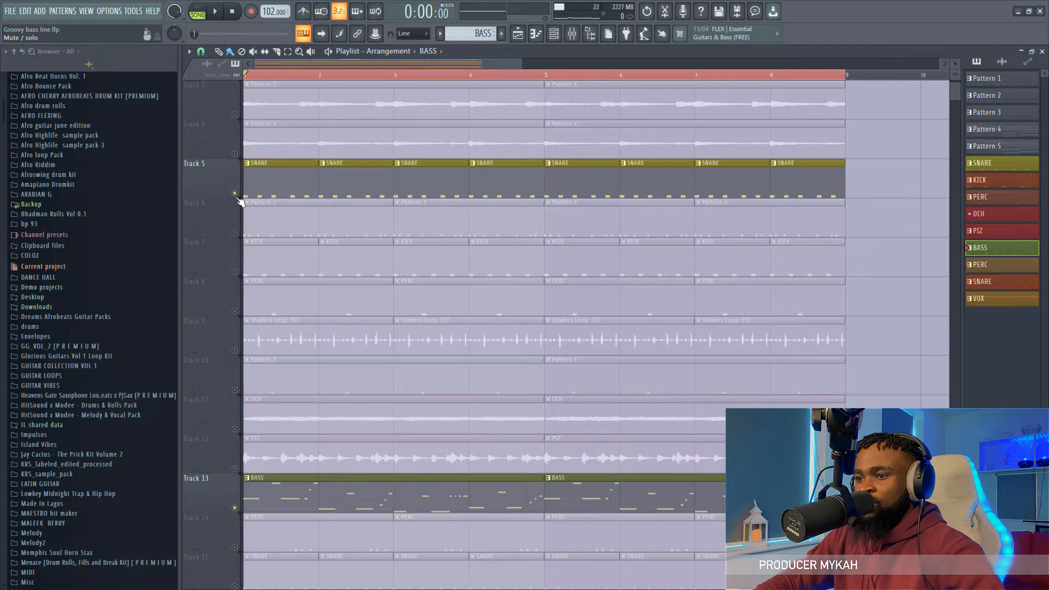
click(235, 272)
click(235, 232)
scroll(240, 372, down, 3)
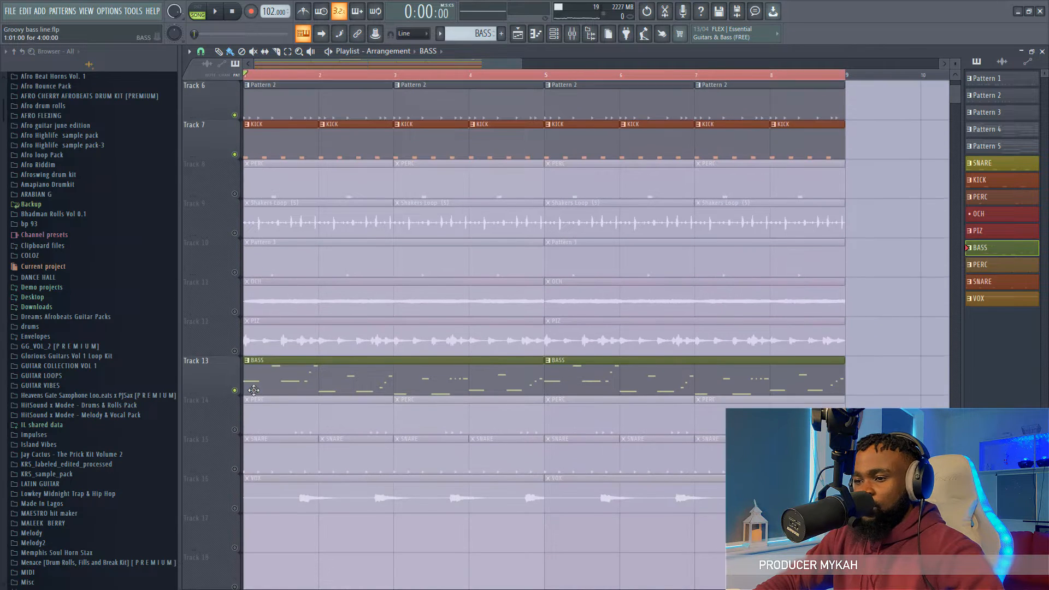
click(235, 469)
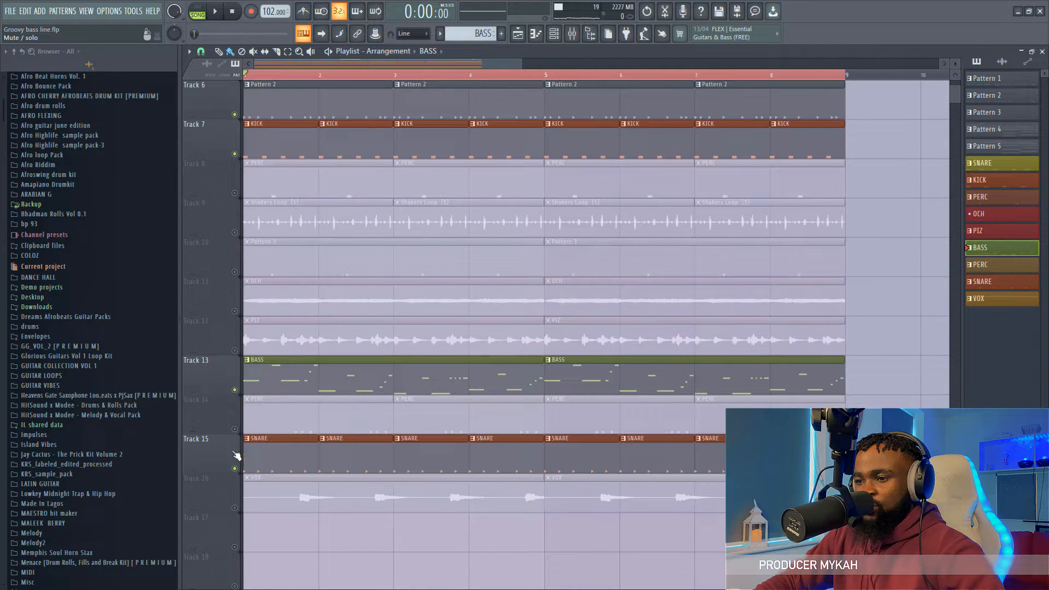
click(217, 12)
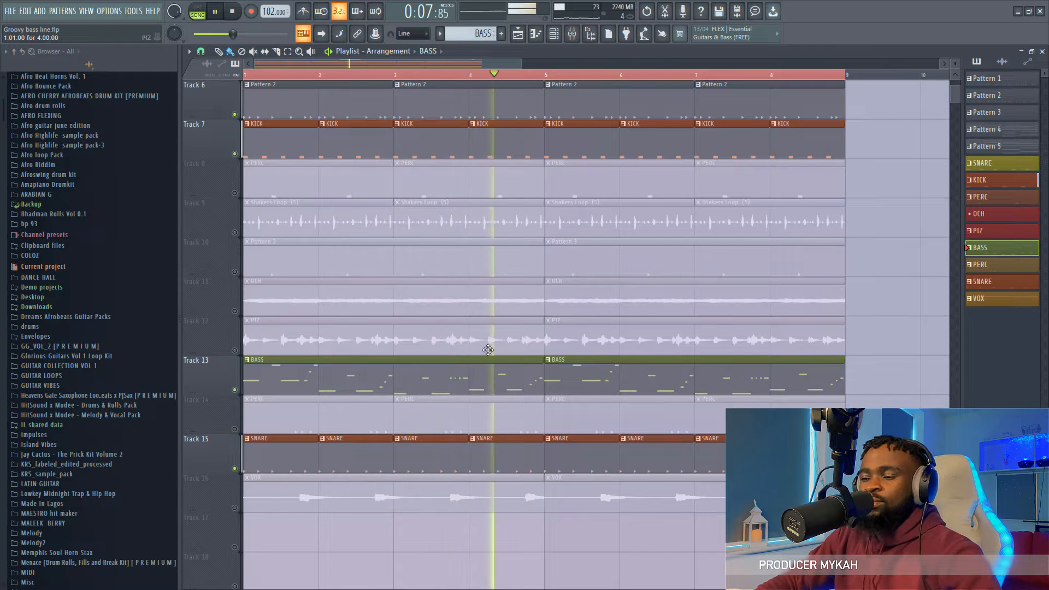
Step: Reopen the BASS pattern in the piano roll, stop playback and show its notes from bar 1
double_click(517, 374)
key(space)
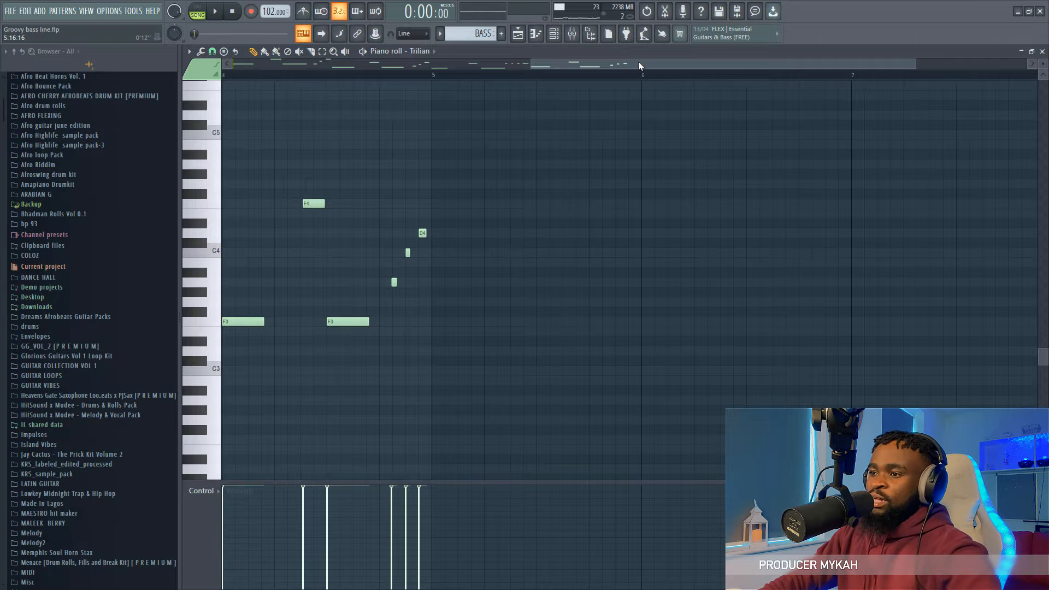
drag(638, 65, 343, 64)
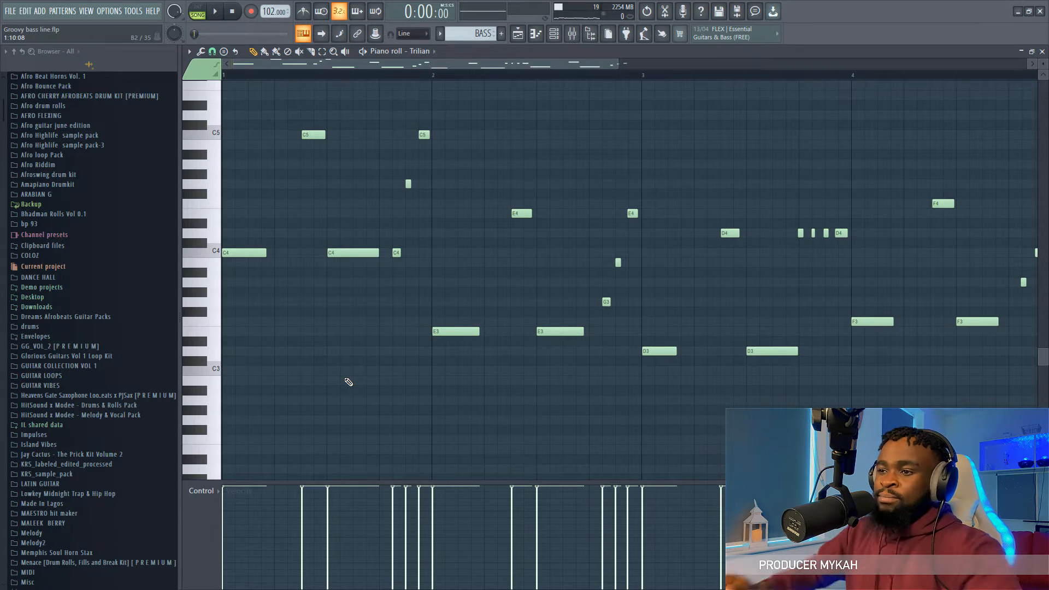
Step: Audition the C4 and C5 keys in the piano roll and play the first bar of the bass line
click(216, 258)
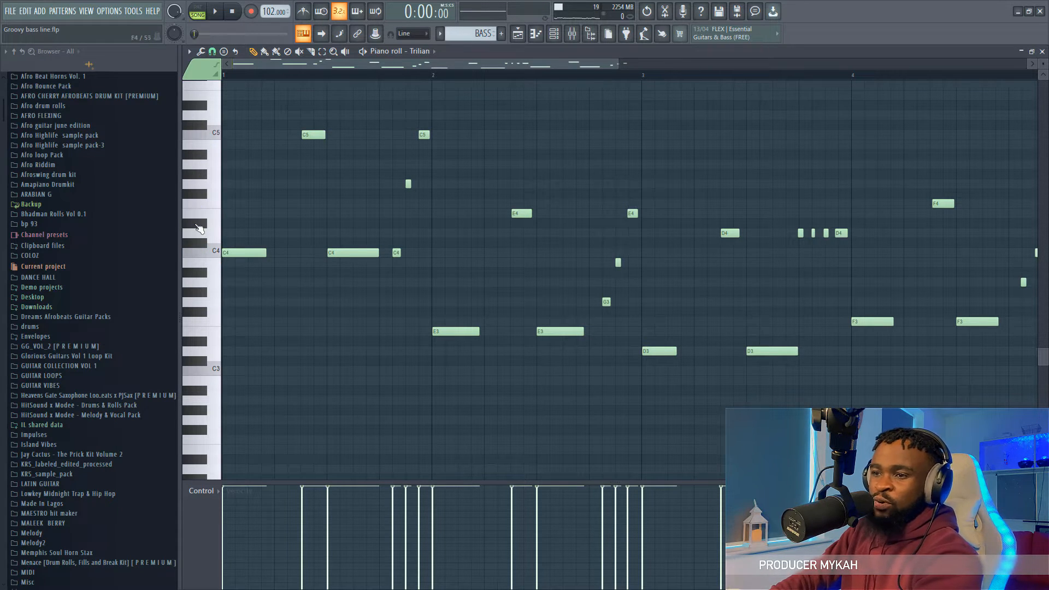
click(218, 252)
click(217, 132)
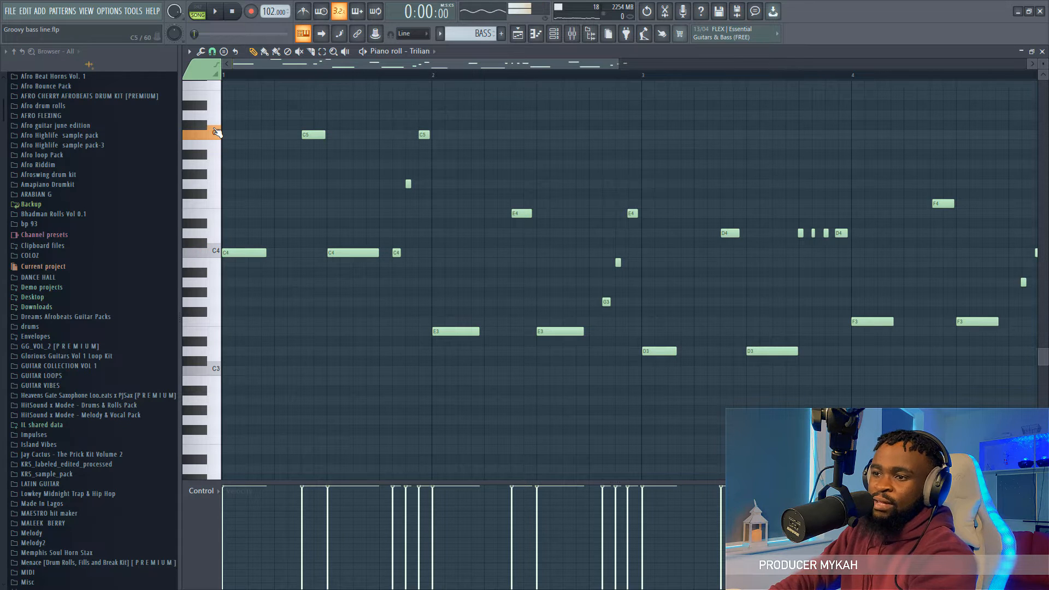
click(216, 254)
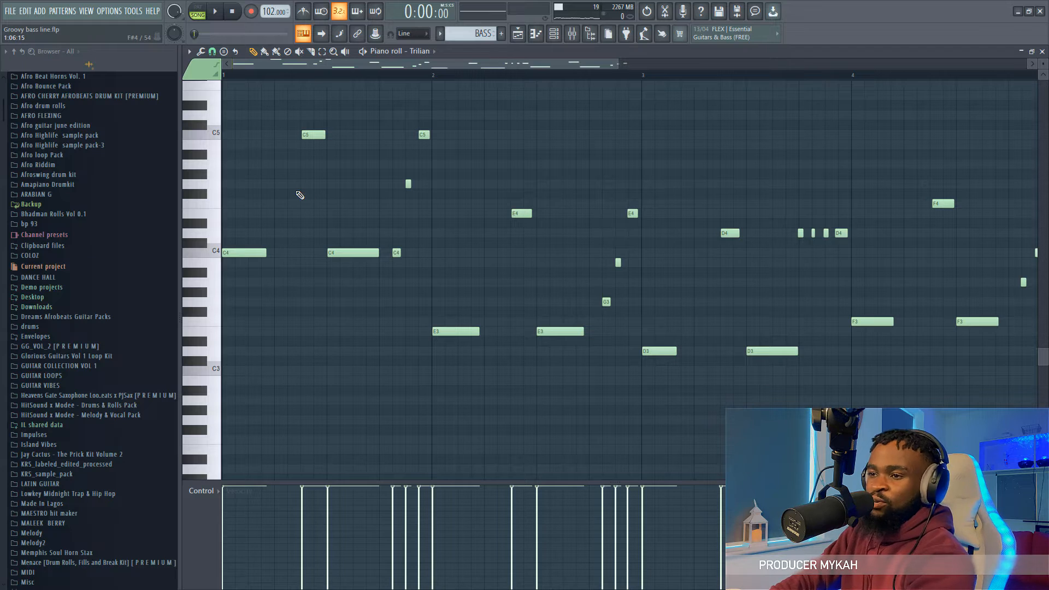
key(space)
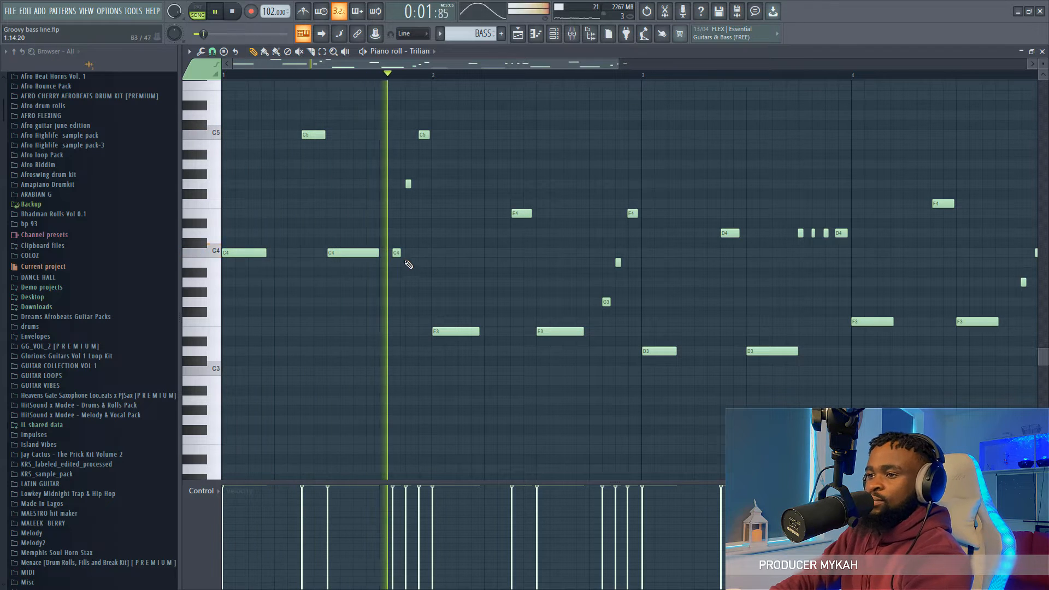
key(space)
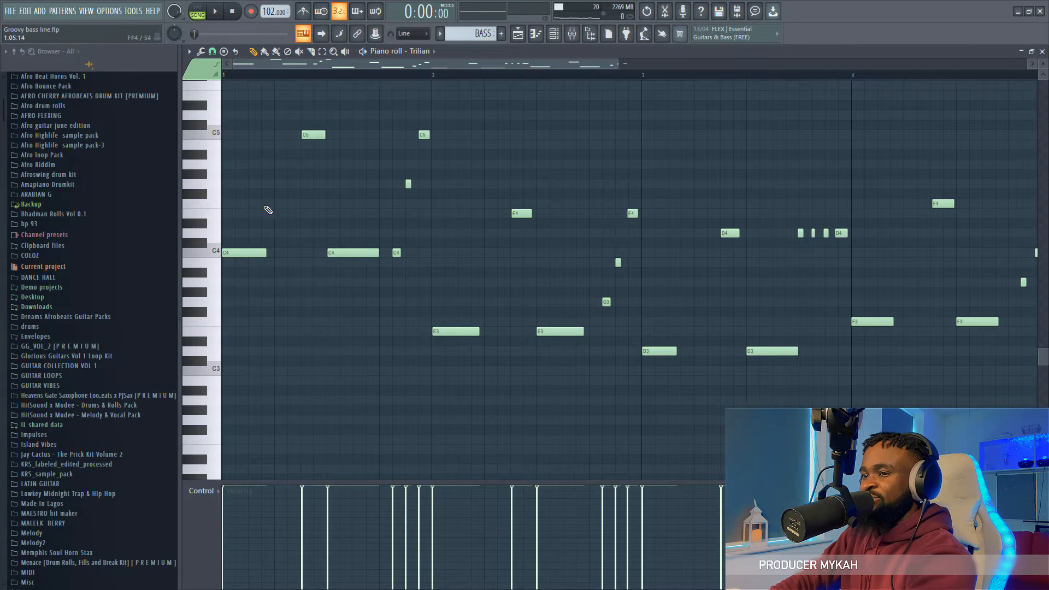
Step: Audition C4, G4 and C5 in turn on the piano roll keyboard
click(218, 254)
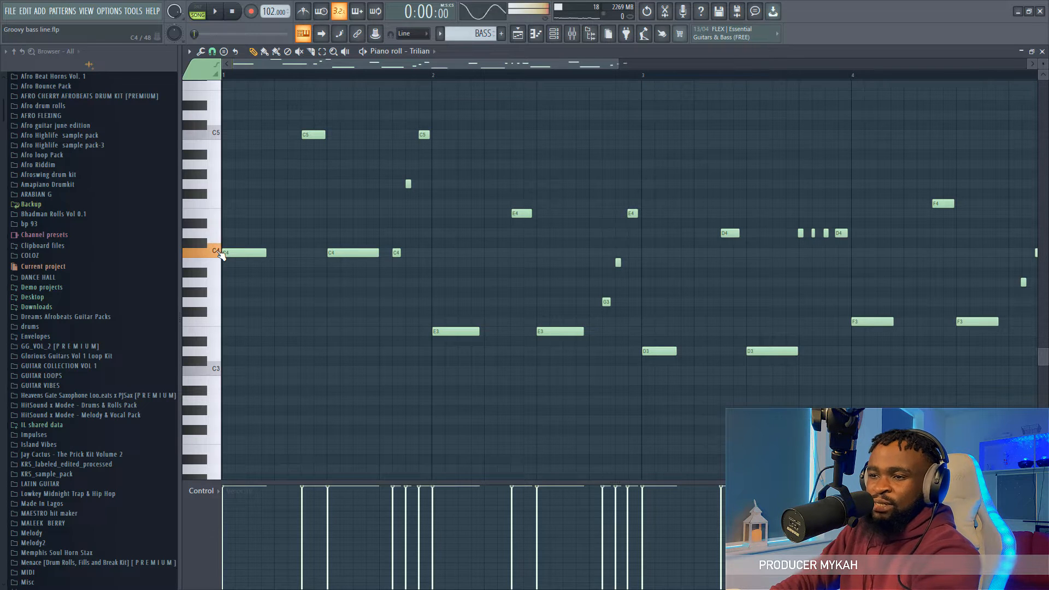
click(216, 189)
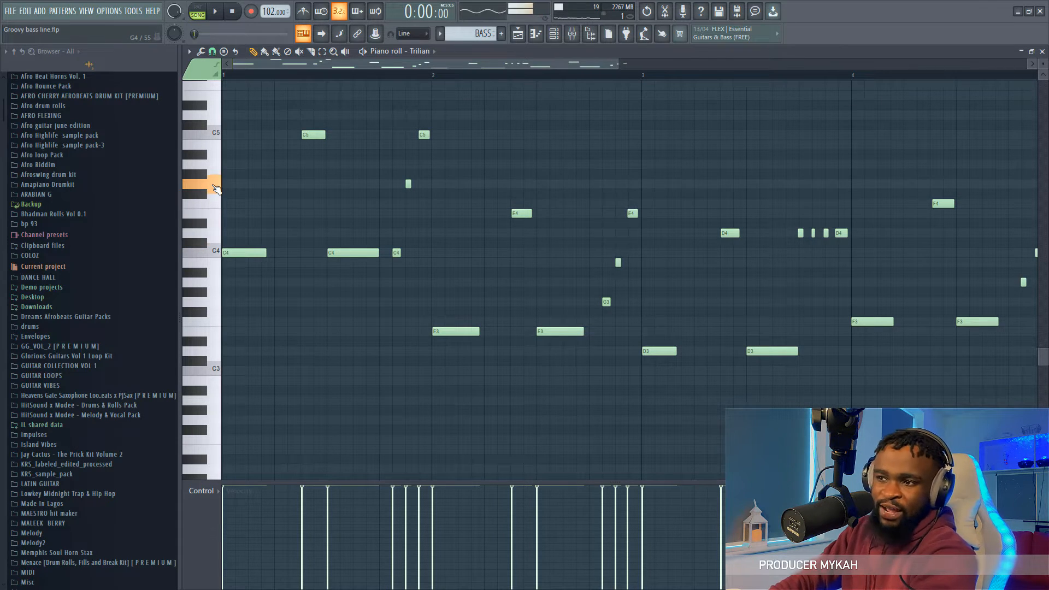
click(211, 138)
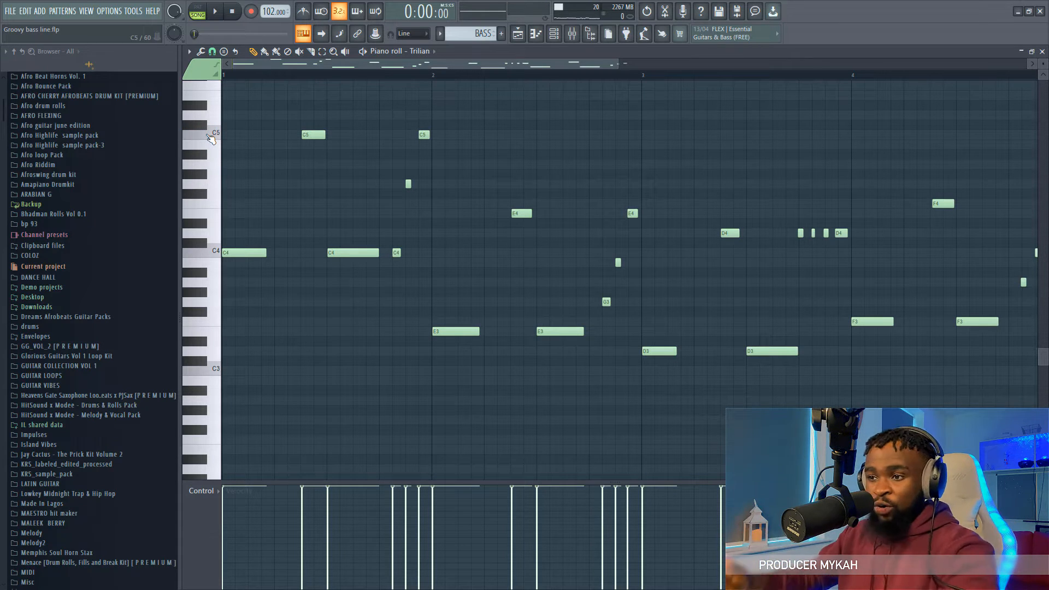
Step: Play the bass line from the start, stop it, and place the playback position in the second half of bar 3
key(space)
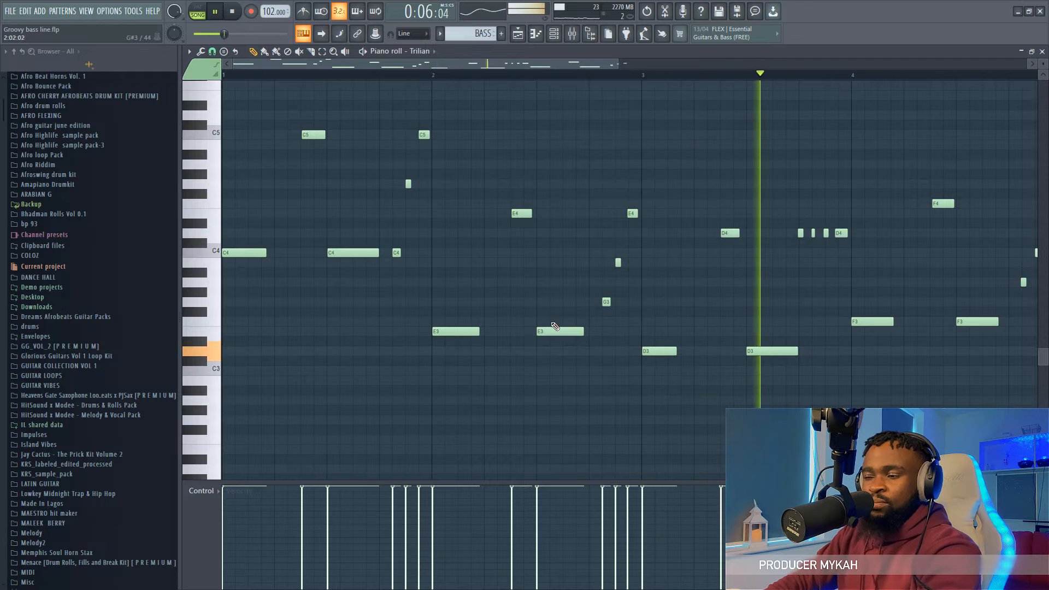
key(space)
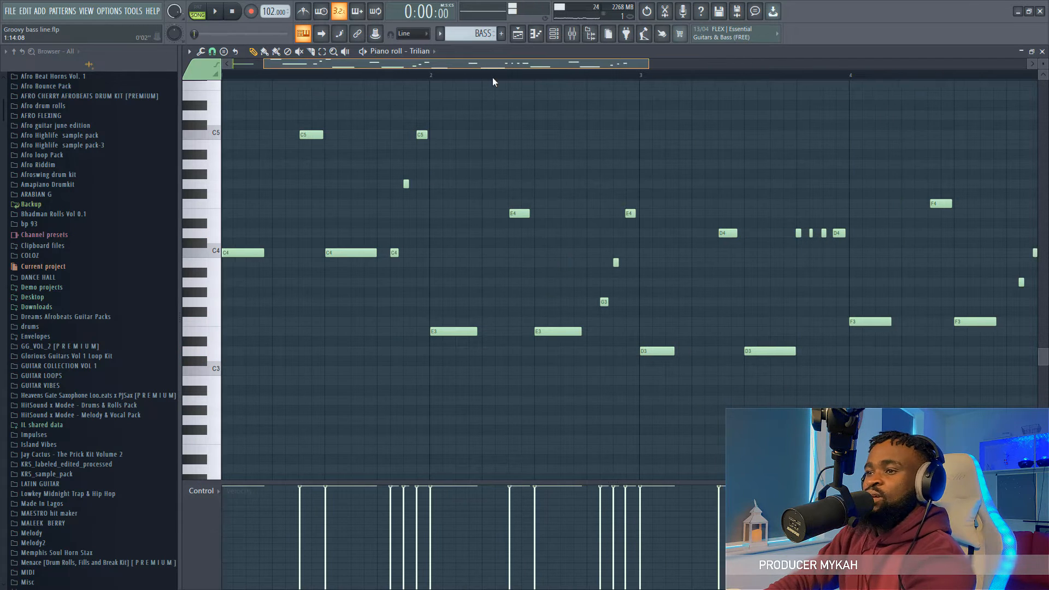
drag(398, 62, 498, 93)
click(563, 81)
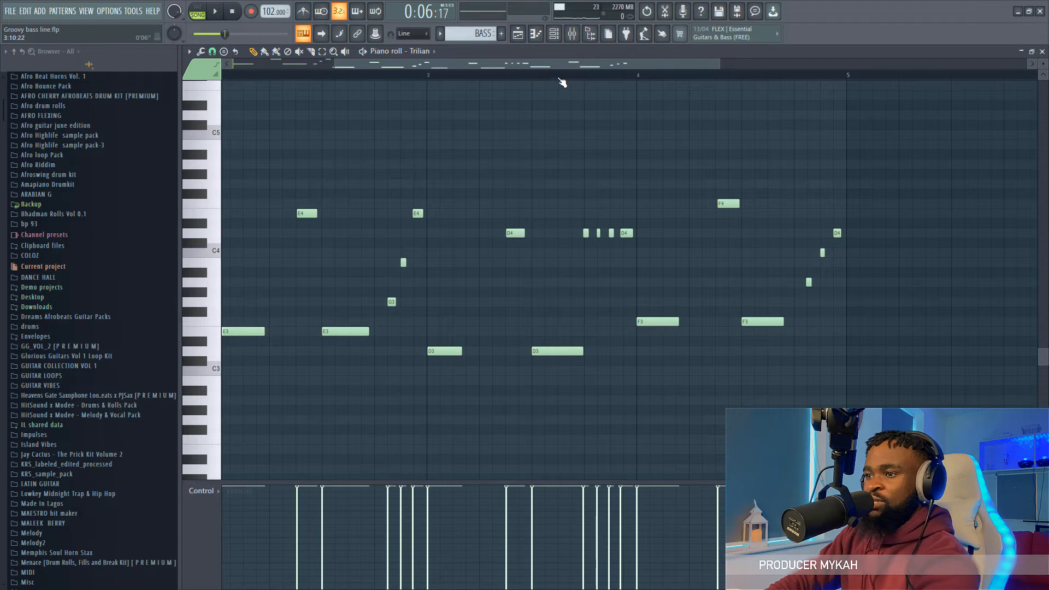
Step: Try the last D4 note of bar 3 at B4 during playback, return it to D4 and stop
scroll(563, 82, up, 3)
drag(726, 233, 729, 138)
key(space)
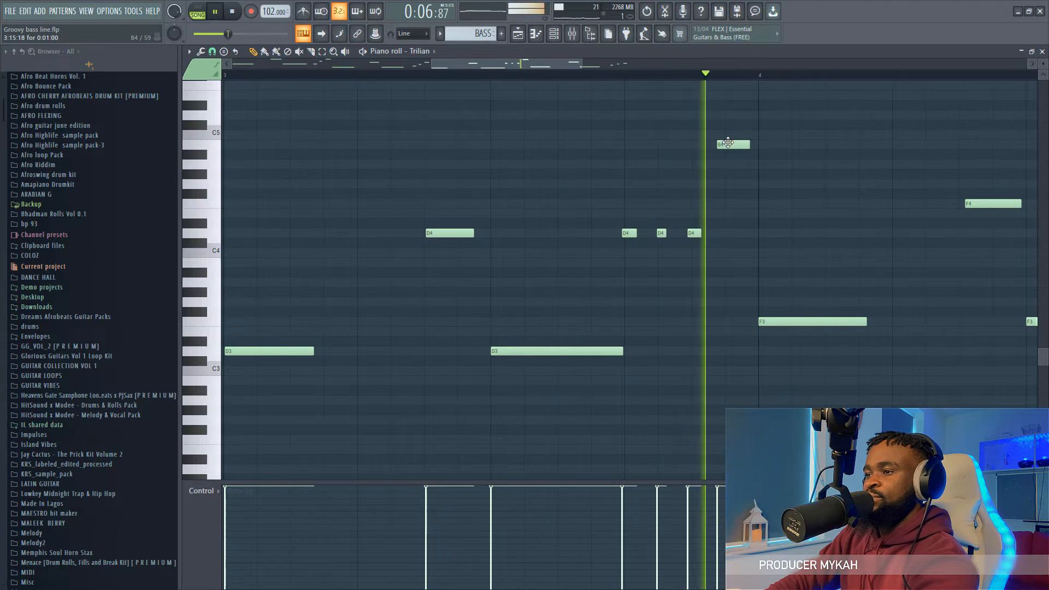
drag(727, 158, 720, 232)
key(space)
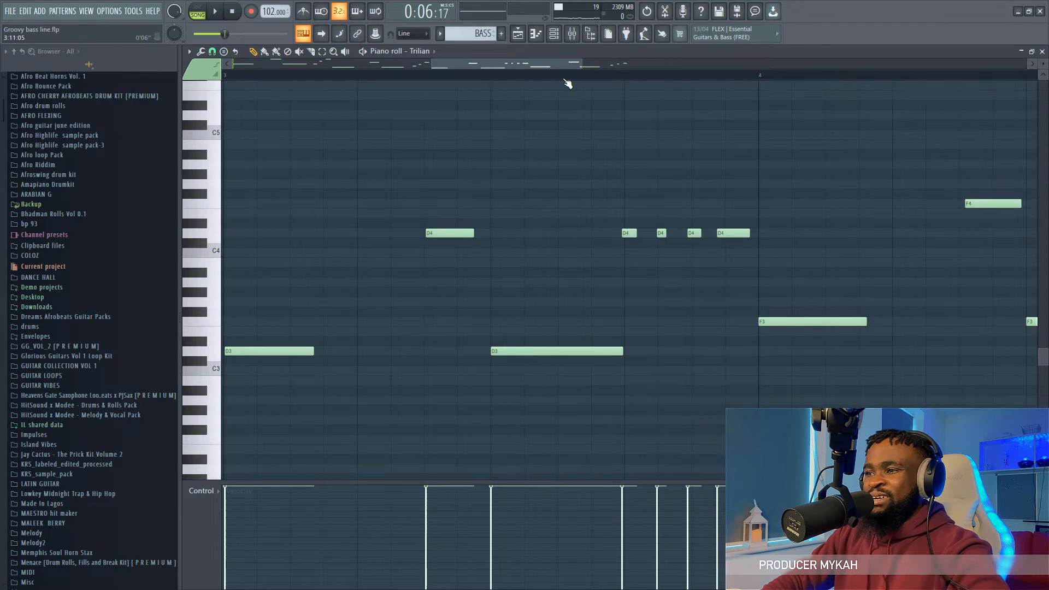
Step: Play the bass line from bar 1, switch to the playlist and stop playback
scroll(568, 83, down, 3)
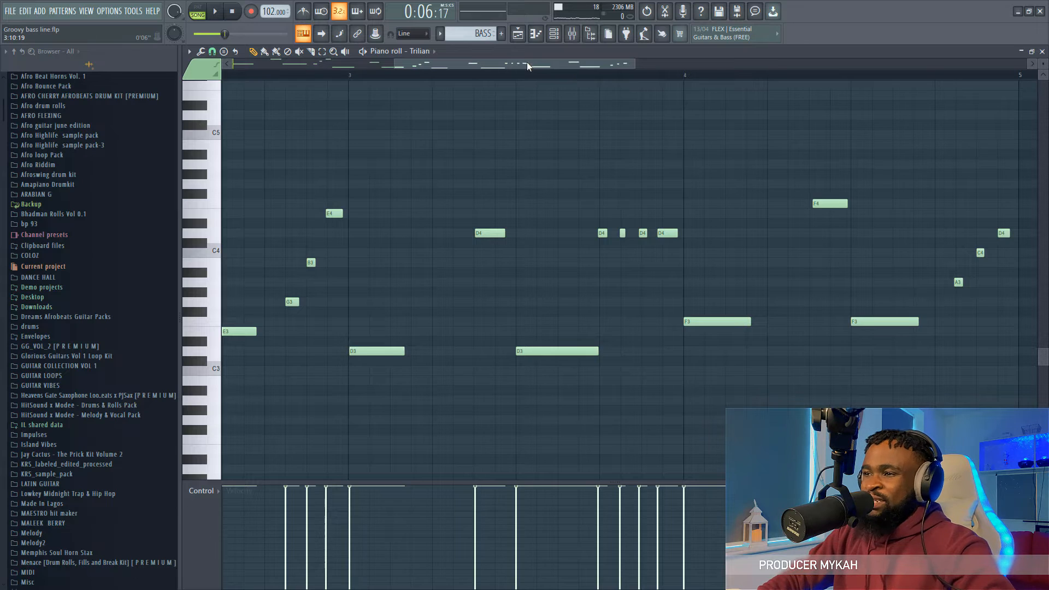
drag(526, 61, 306, 70)
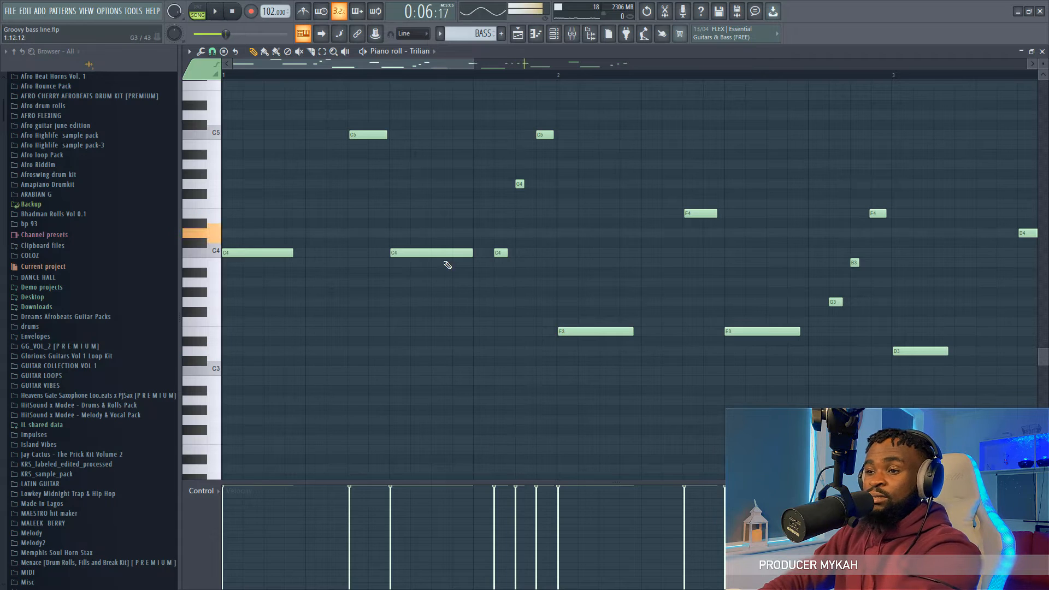
click(219, 77)
key(space)
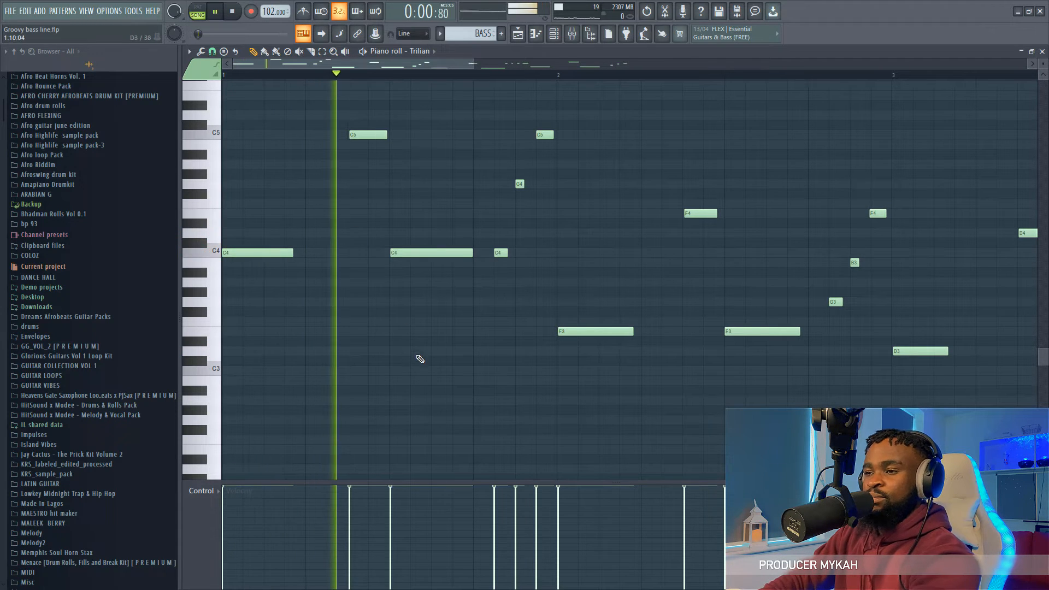
click(534, 34)
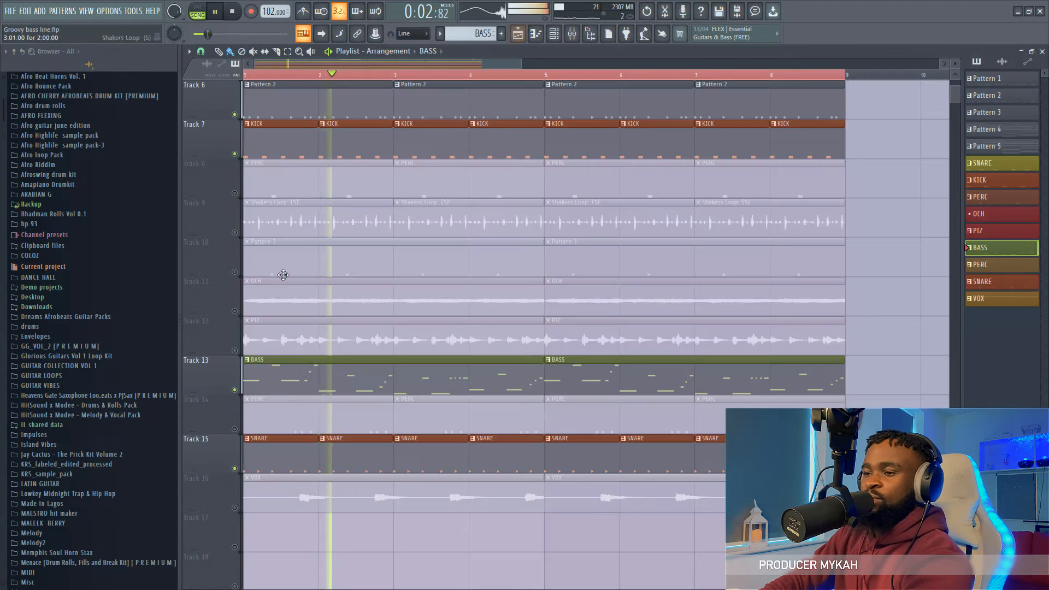
key(space)
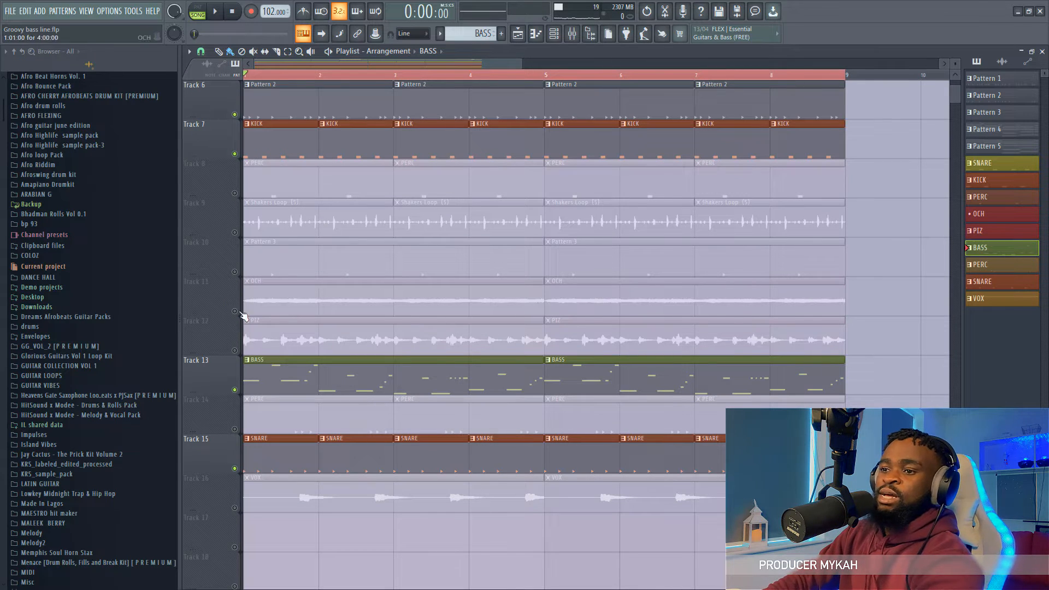
Step: Solo the OCH track and play it, and add the BASS track to hear both together
right_click(235, 311)
key(space)
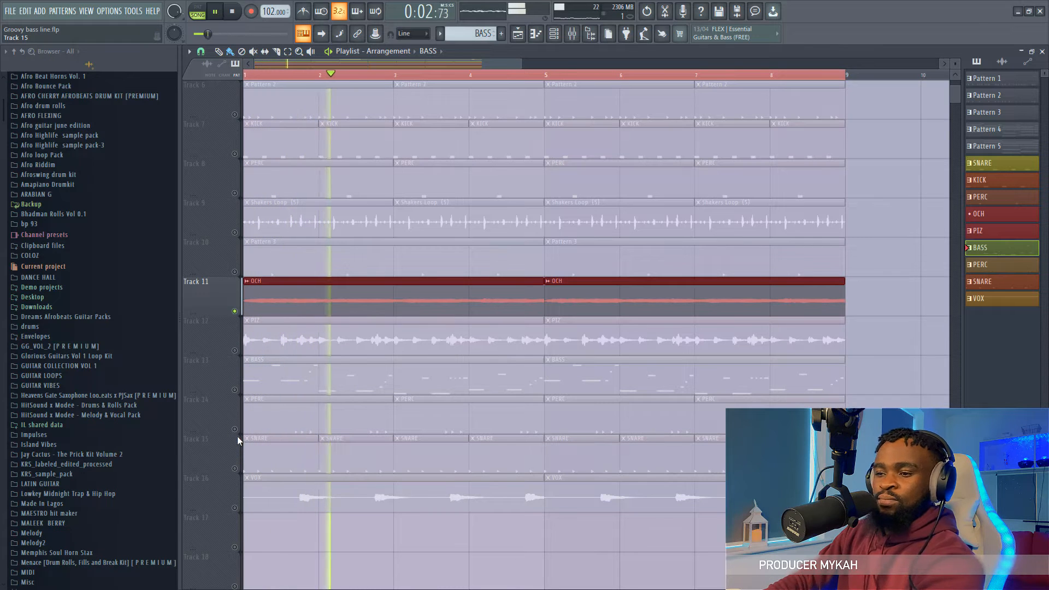
key(space)
click(235, 390)
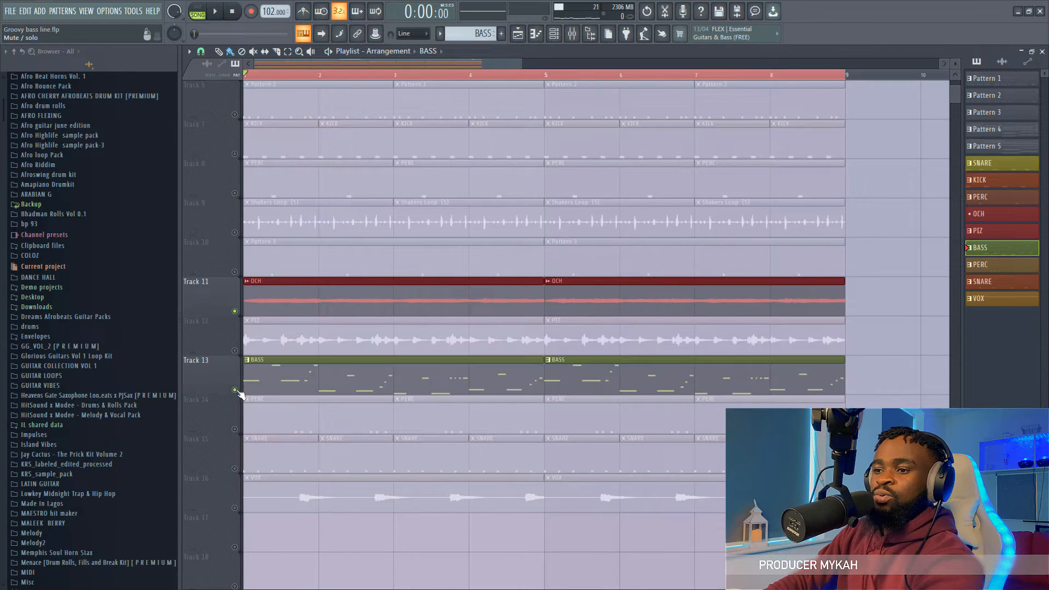
key(space)
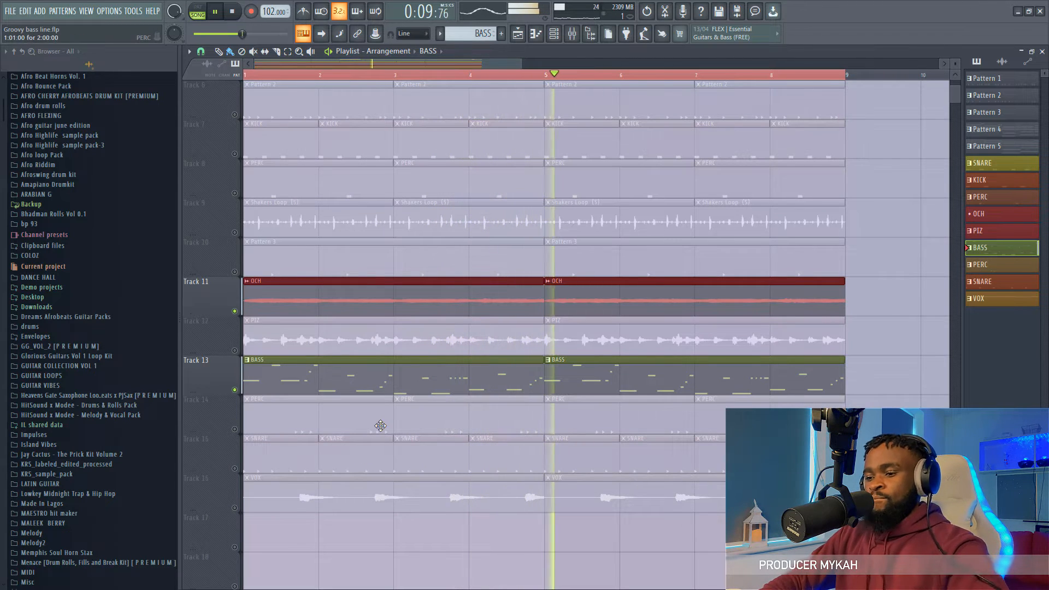
key(space)
Step: Select the OCH clip, inspect the Unsorted channels in the channel rack and close the rack
click(465, 290)
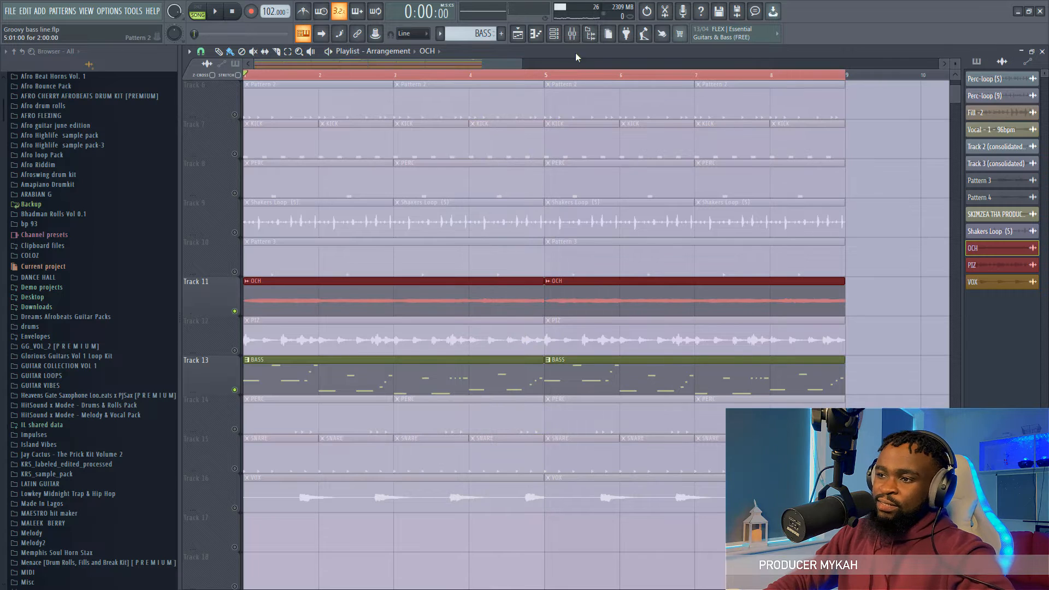
click(553, 33)
click(411, 92)
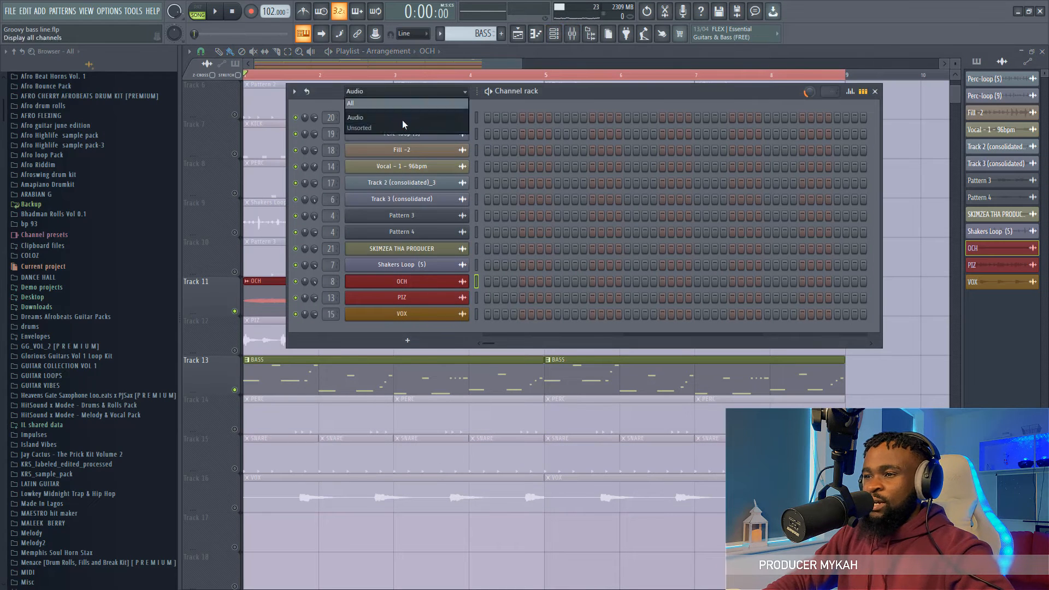
click(401, 126)
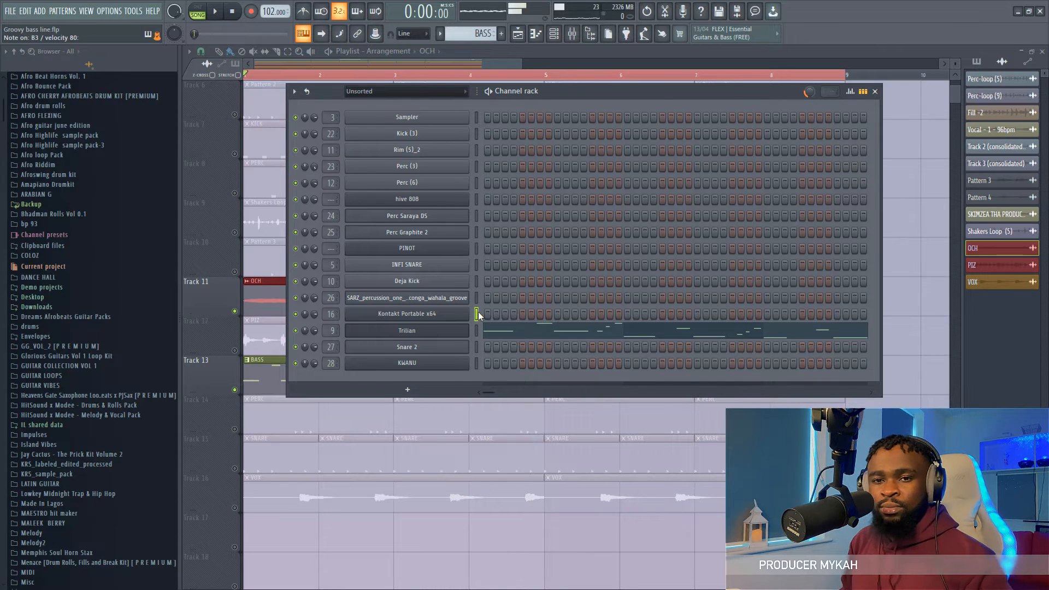
click(356, 63)
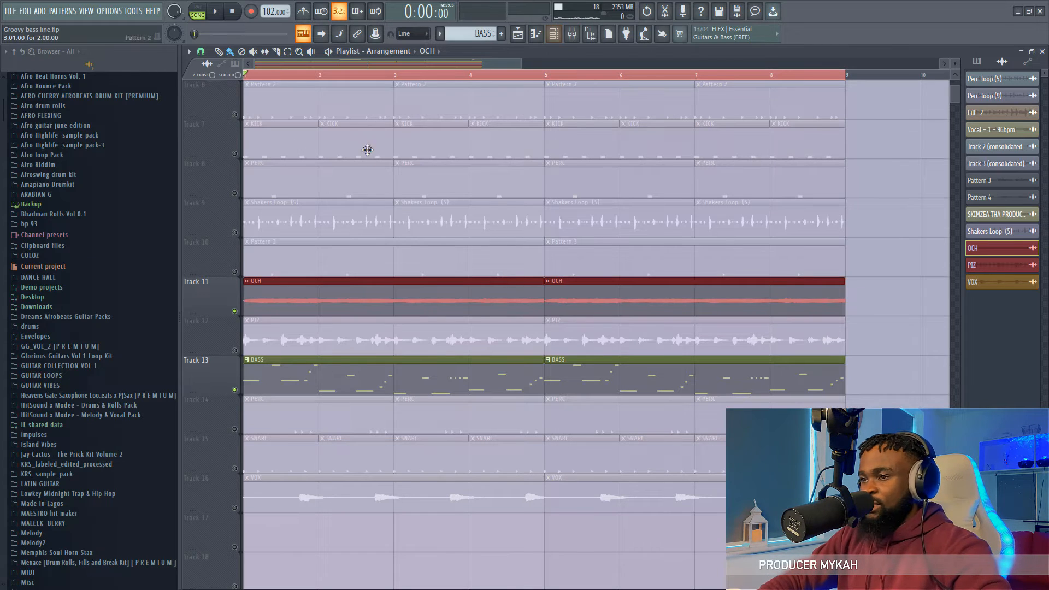
Step: Solo the vocal on Track 2 and play it briefly
scroll(365, 149, up, 5)
ctrl+click(235, 154)
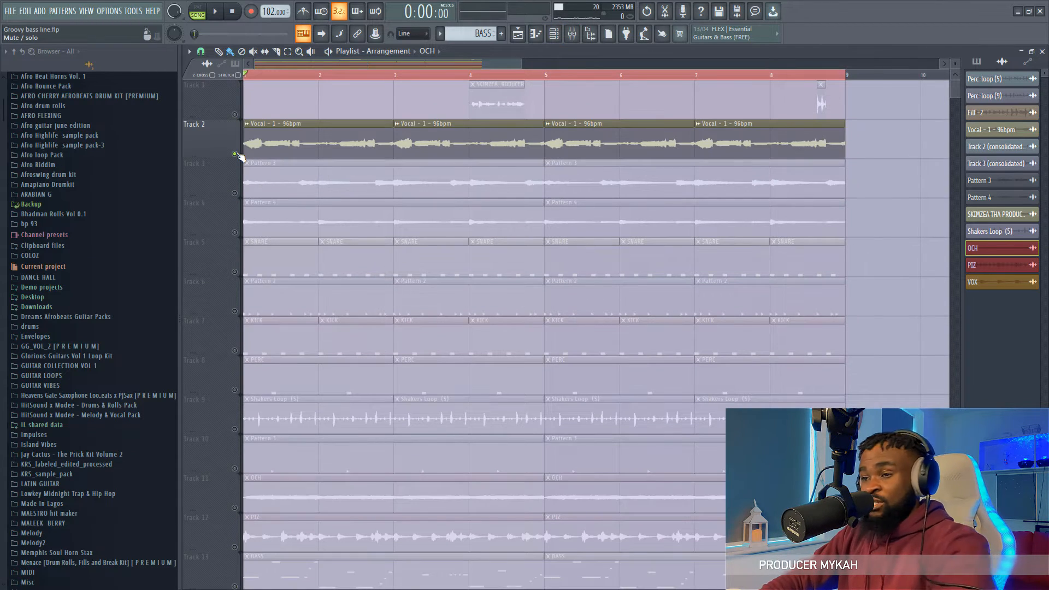
key(space)
key(space)
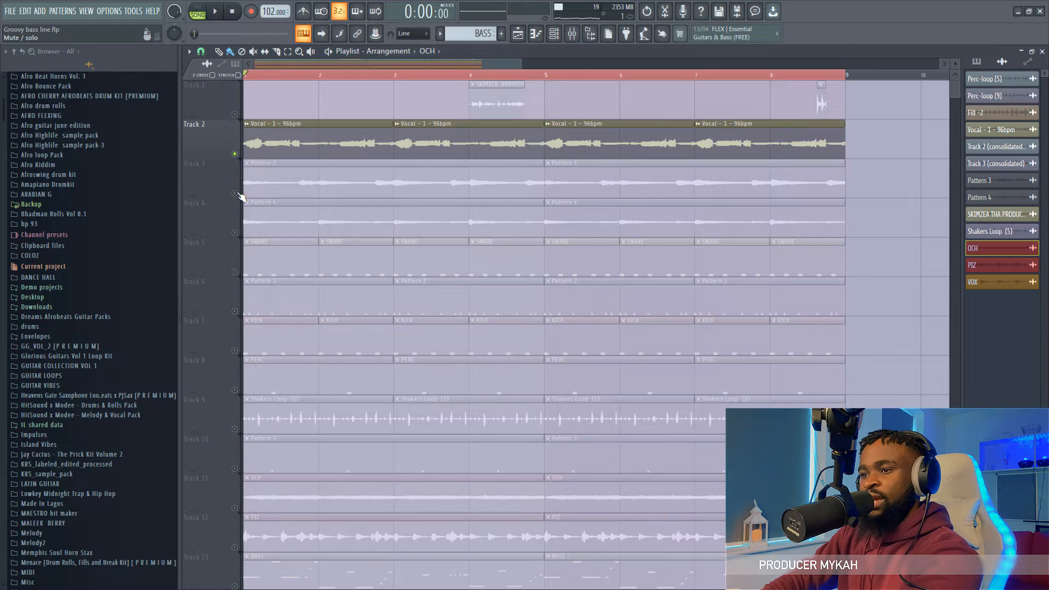
Step: Solo Track 3 with the Pattern 3 clips, play it and unmute the BASS track alongside it
ctrl+click(235, 194)
key(space)
scroll(295, 311, down, 2)
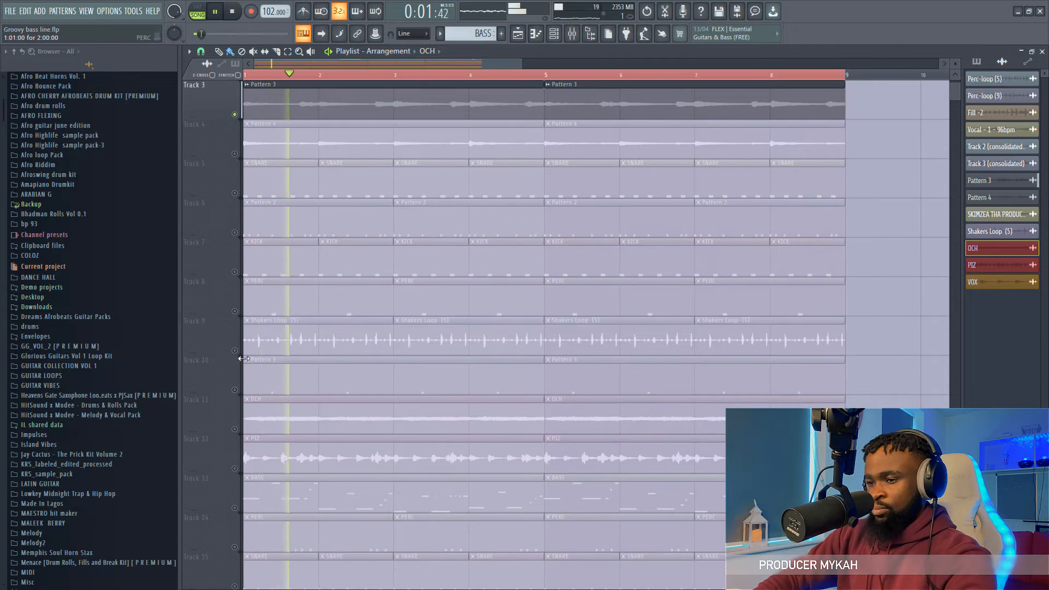
click(235, 508)
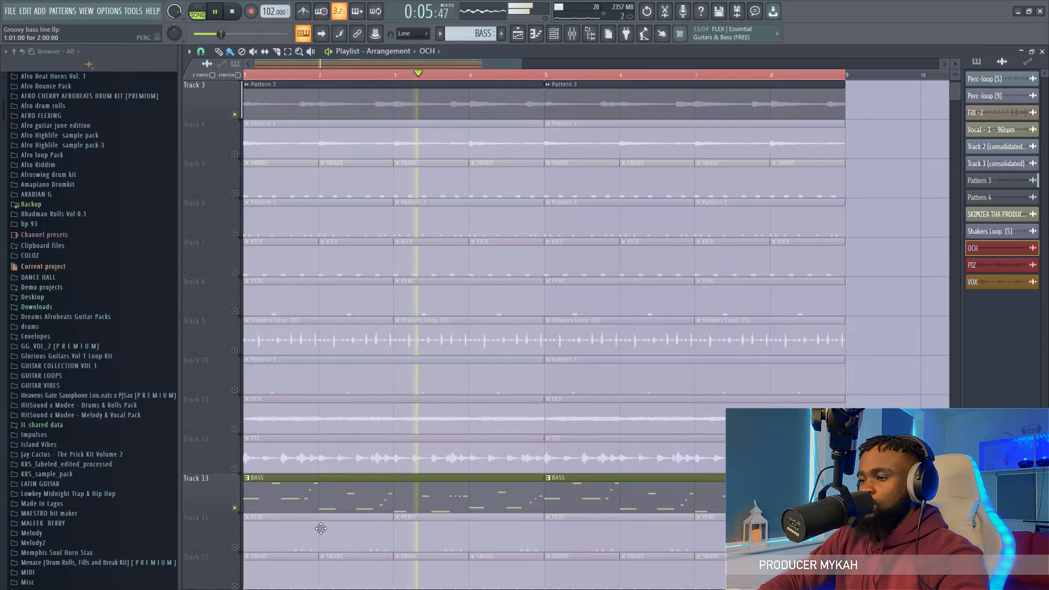
Step: Unmute the VOX track 16 and the SNARE track 15 to play with the bass, and stop playback
scroll(268, 425, down, 3)
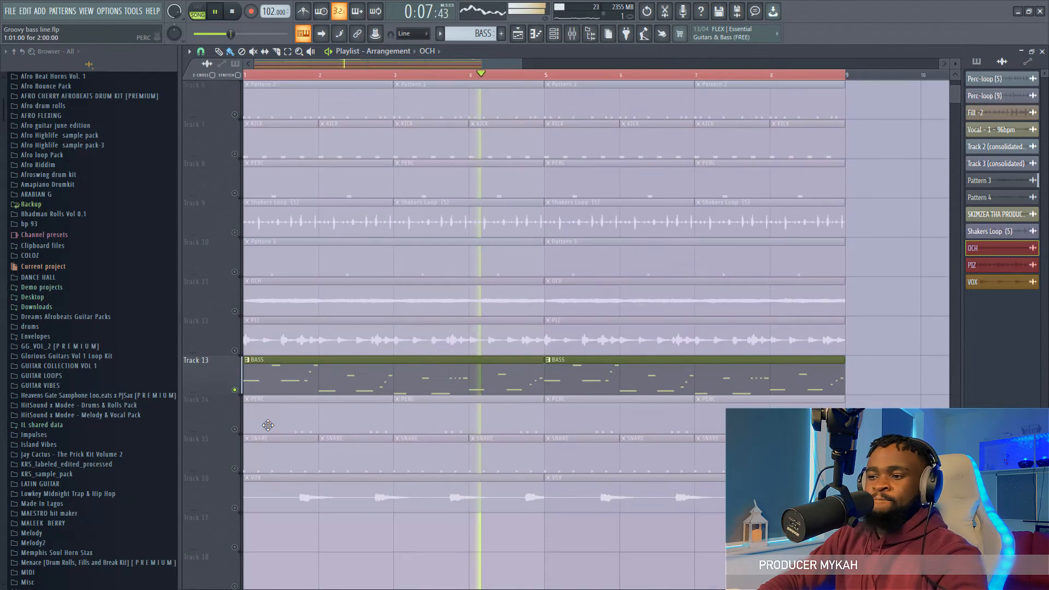
scroll(268, 425, down, 1)
click(235, 468)
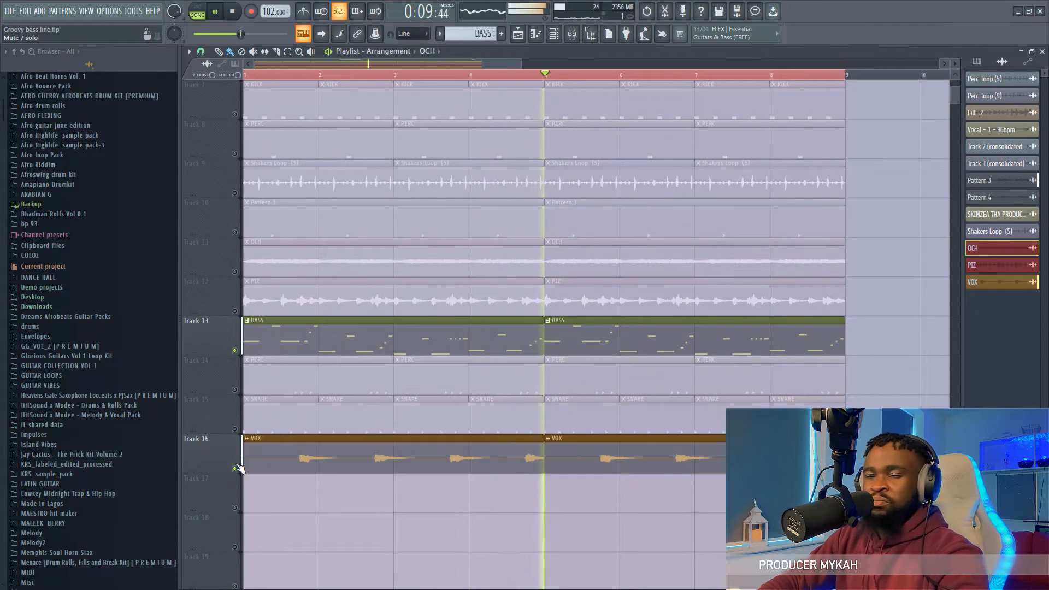
click(235, 428)
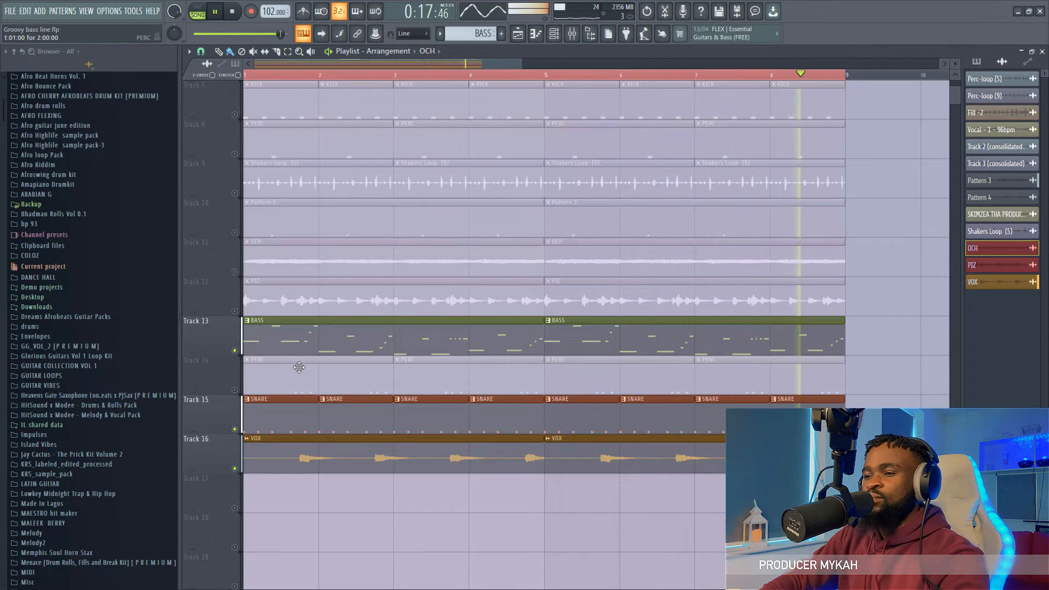
key(space)
Step: Open the BASS pattern in the piano roll and play the start of bar 1
double_click(301, 344)
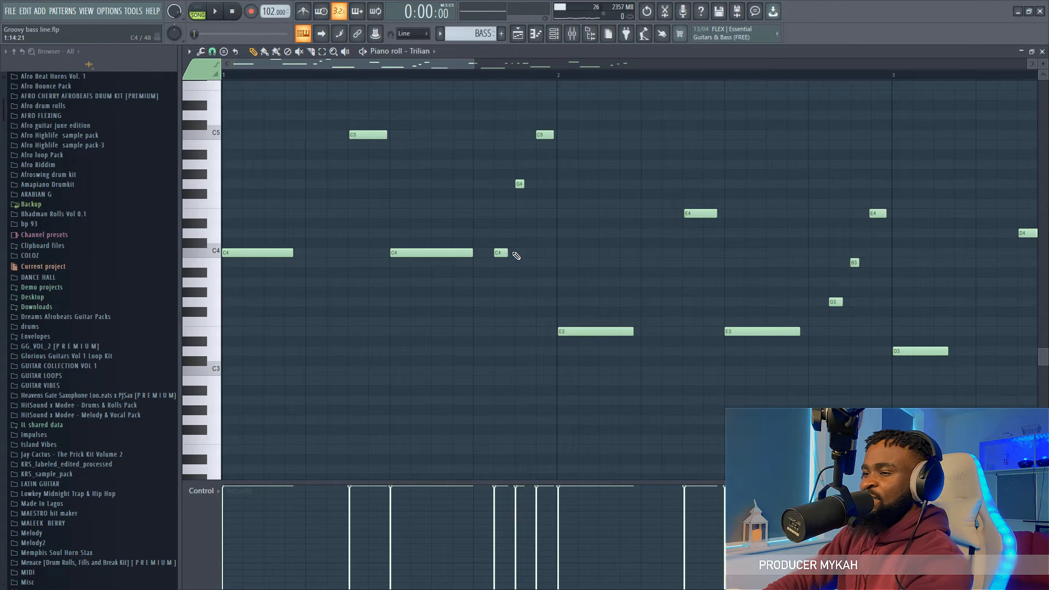
key(space)
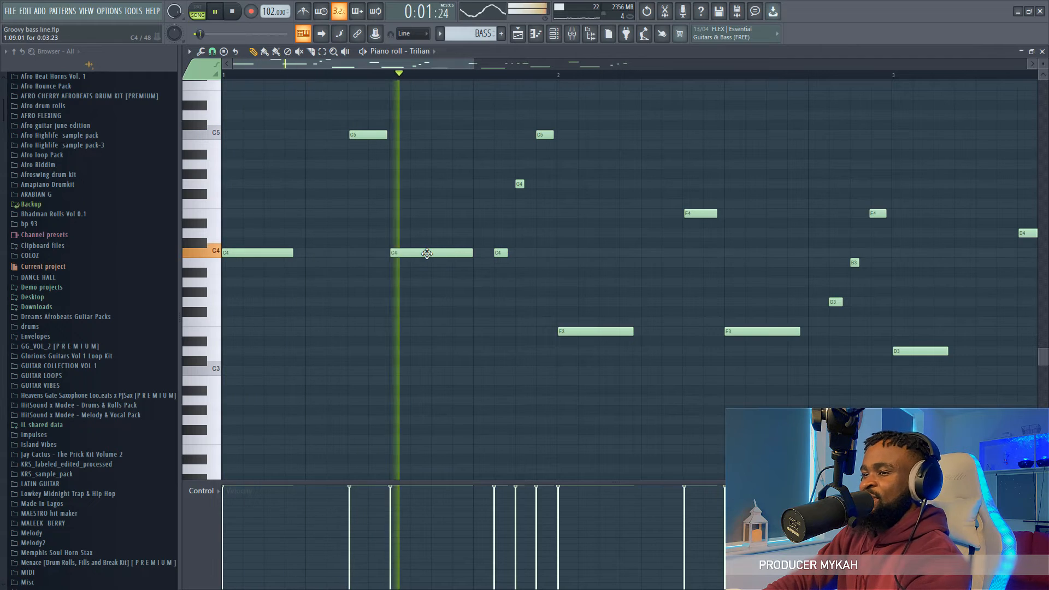
key(space)
Step: Shorten the C4 note at 1:09 to 0:00:23, add another C4 of that length at 1:11, and play the result
drag(473, 250, 411, 251)
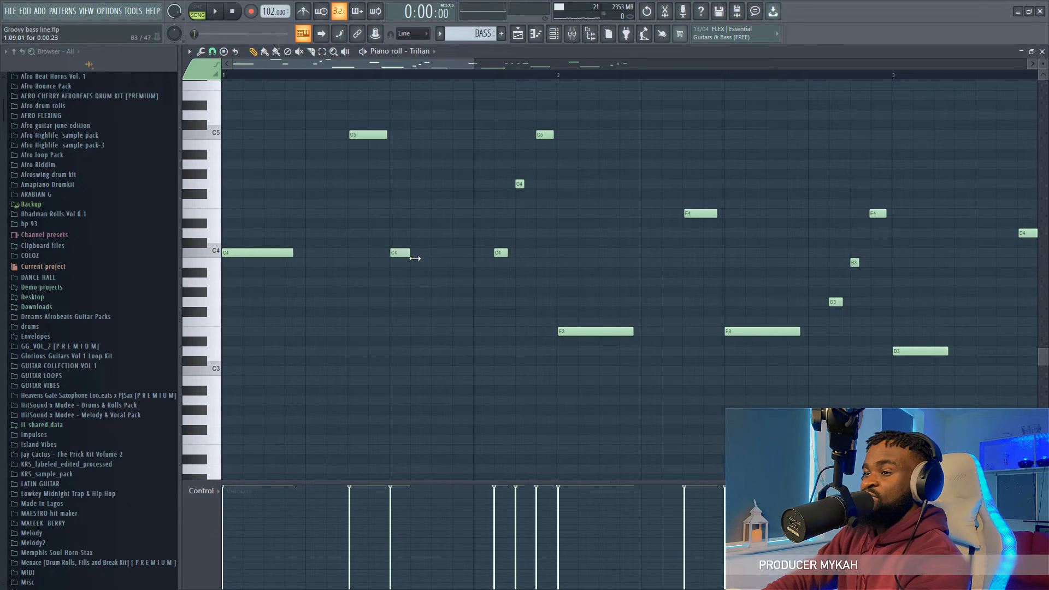
click(436, 255)
key(space)
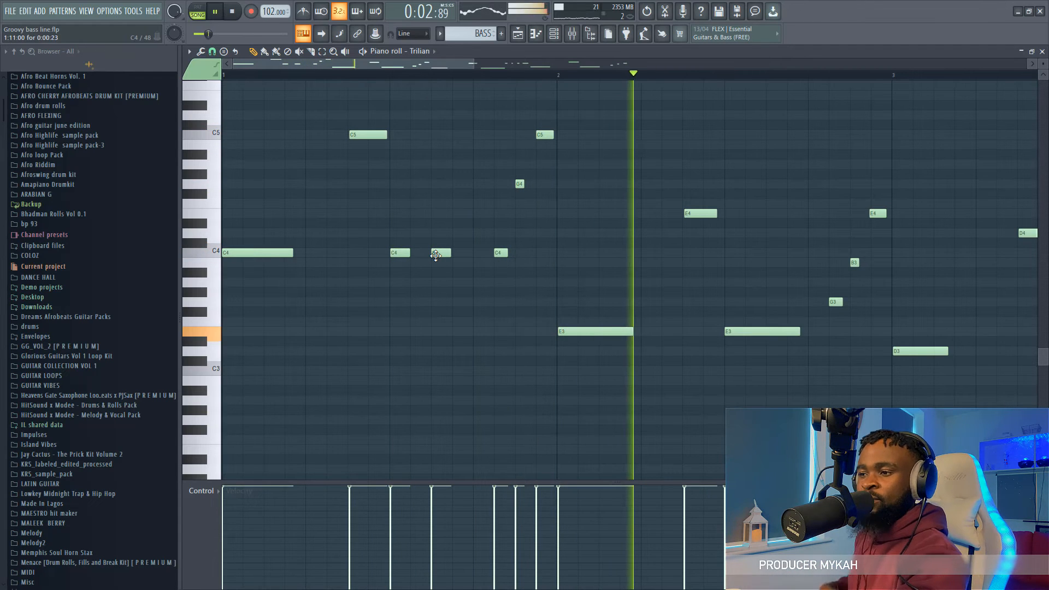
key(space)
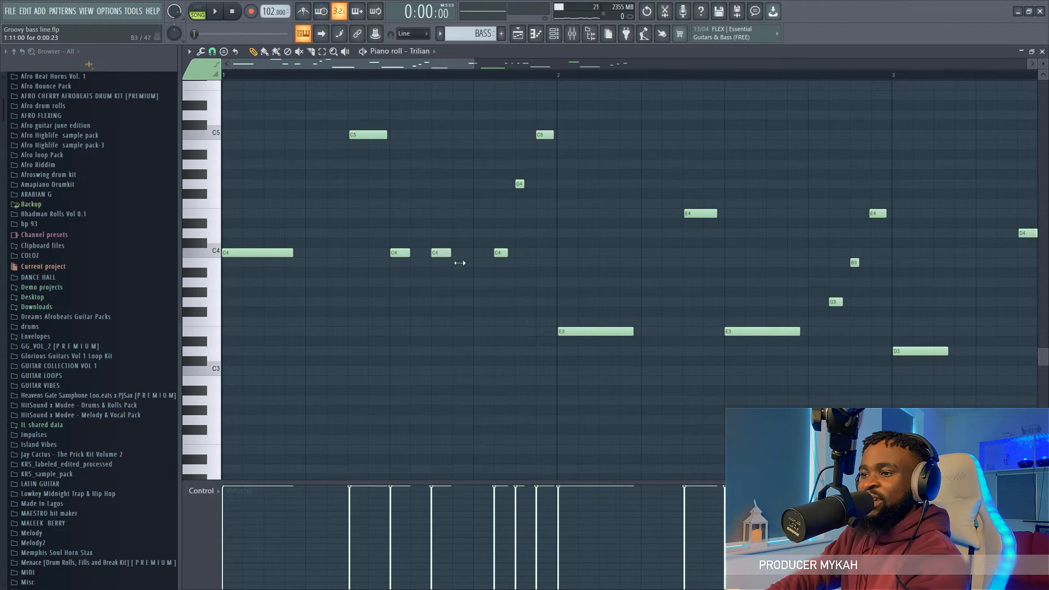
Step: Lengthen the C4 note at 1:11 to 0:01:23 and play bar 1 to check it
drag(460, 263, 472, 268)
key(space)
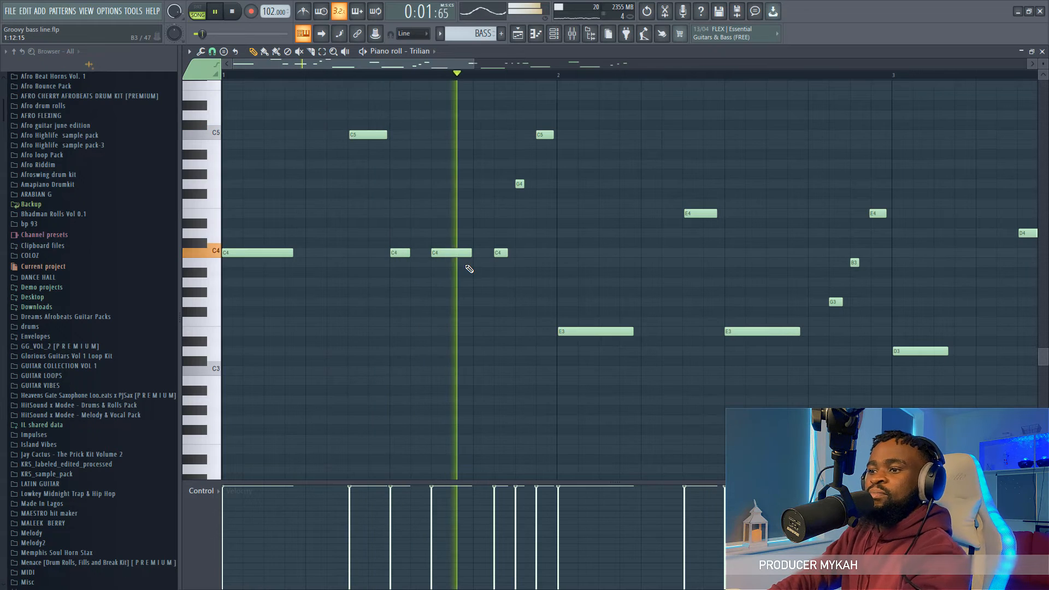
key(space)
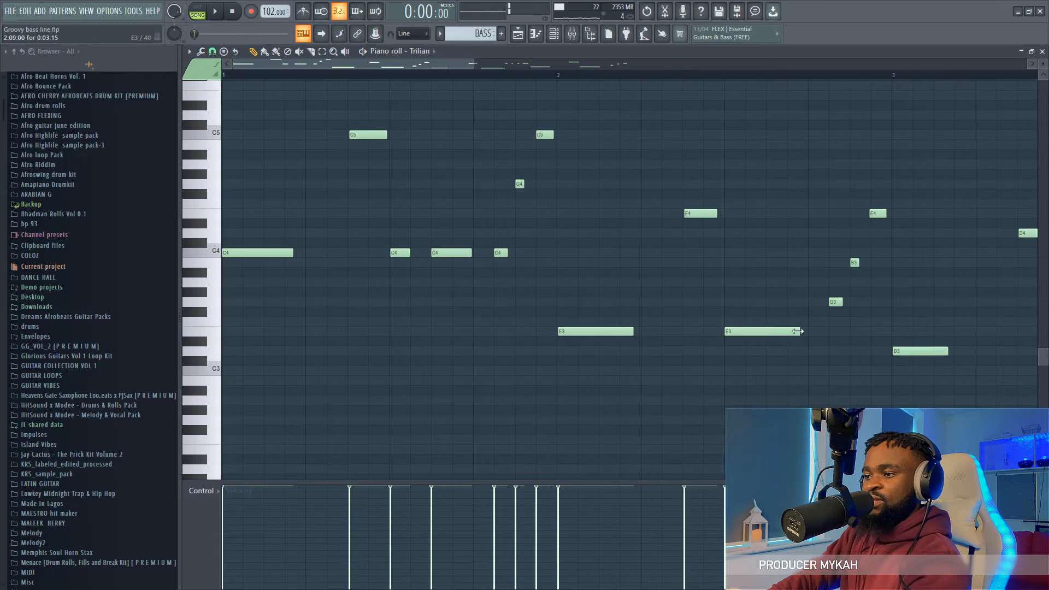
Step: Shorten the E3 note at 2:09, add a second E3 right after it and play the bass line
drag(797, 331, 754, 331)
click(766, 331)
key(space)
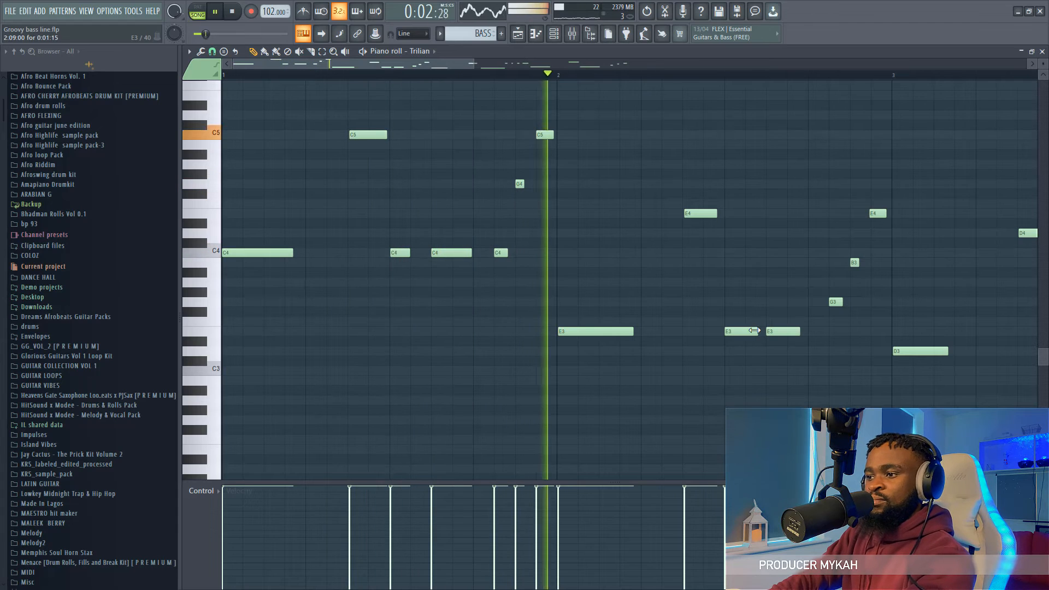
Step: Try the E3 note at 2:09 at length 0:00:15 during playback, extend it back and stop
drag(754, 330, 736, 331)
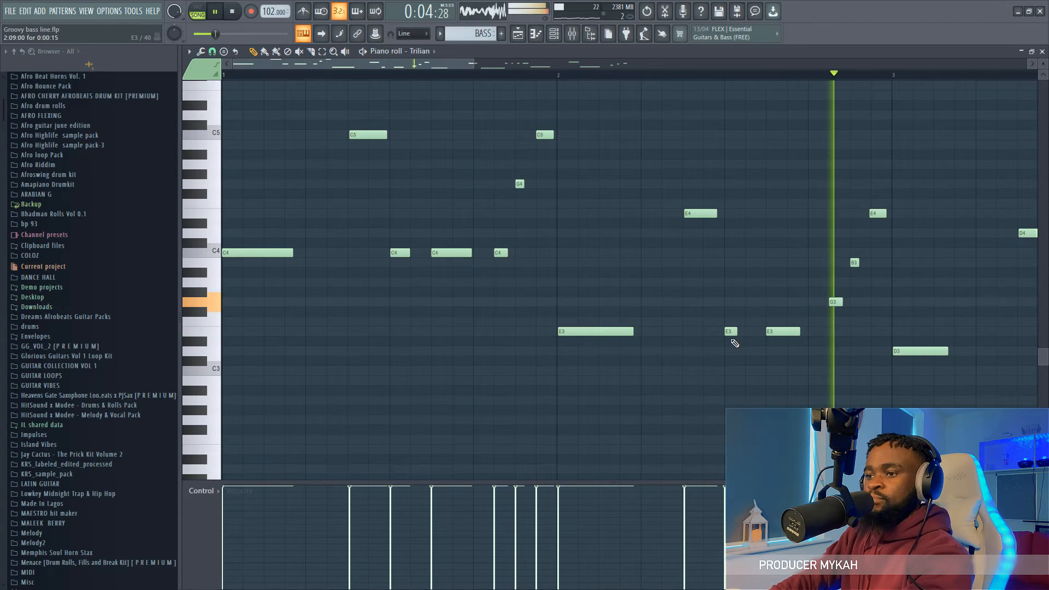
drag(737, 331, 757, 331)
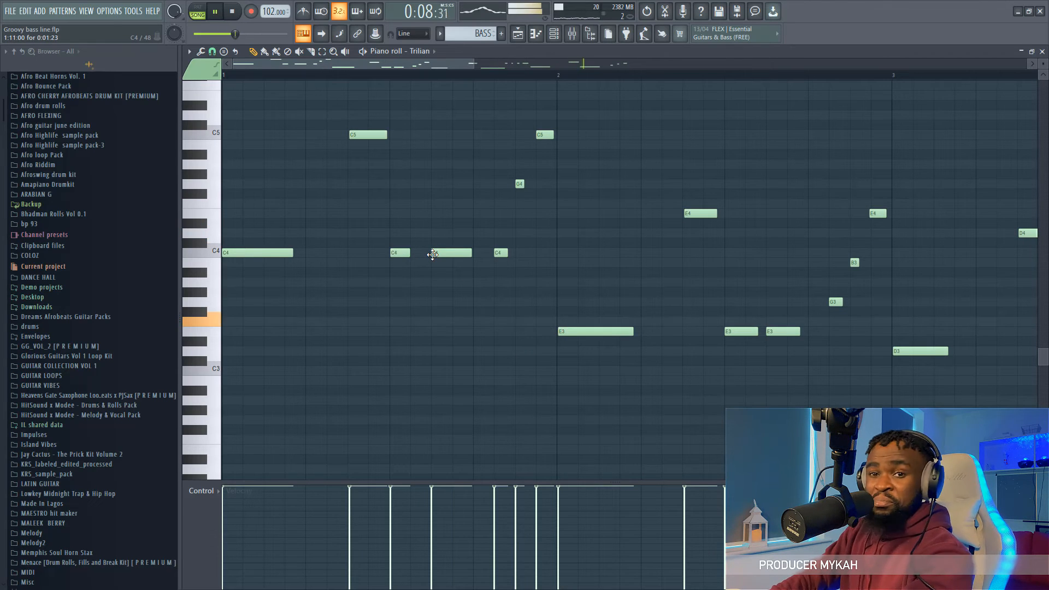
key(space)
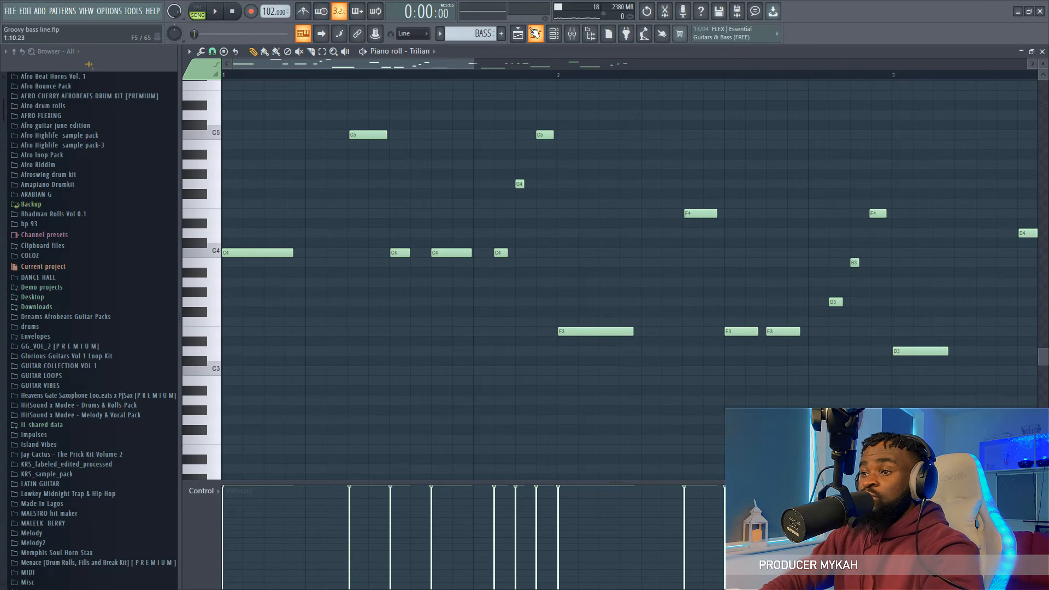
Step: Return to the playlist, unmute the PIZ track and make all the other tracks active again
click(518, 33)
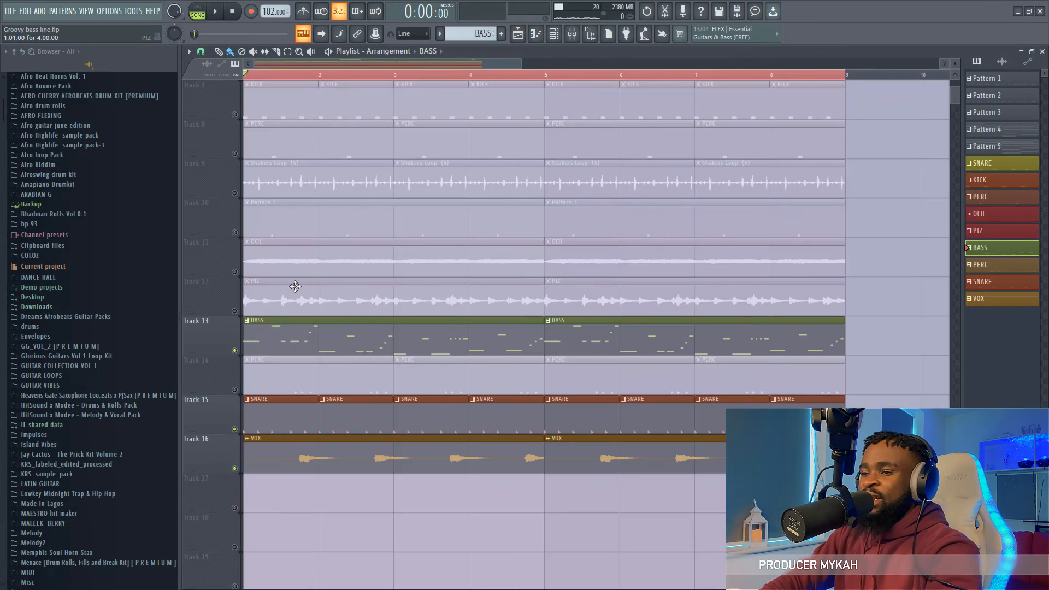
click(236, 311)
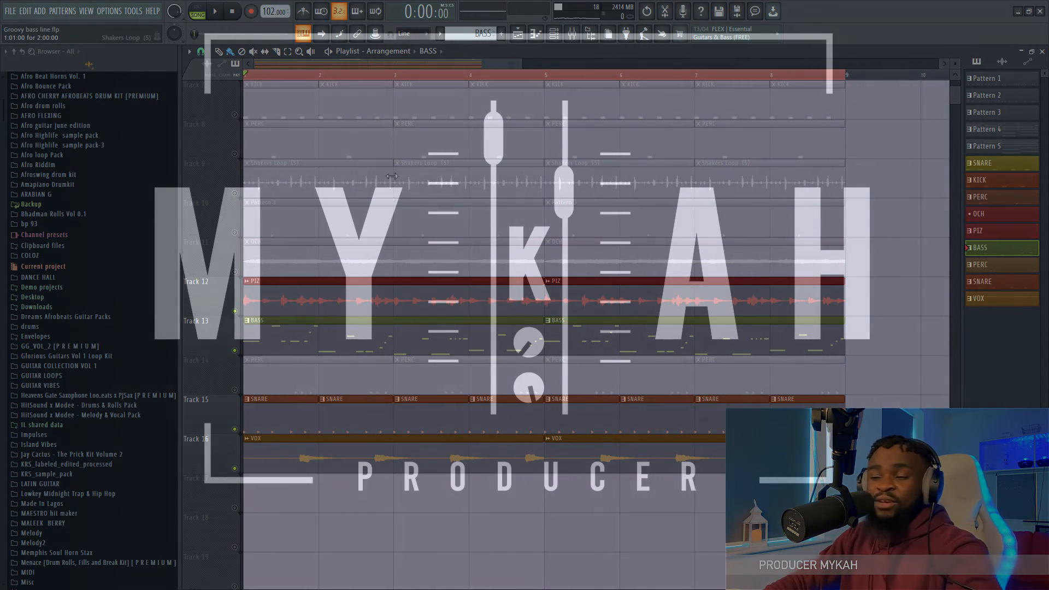
right_click(236, 272)
right_click(237, 272)
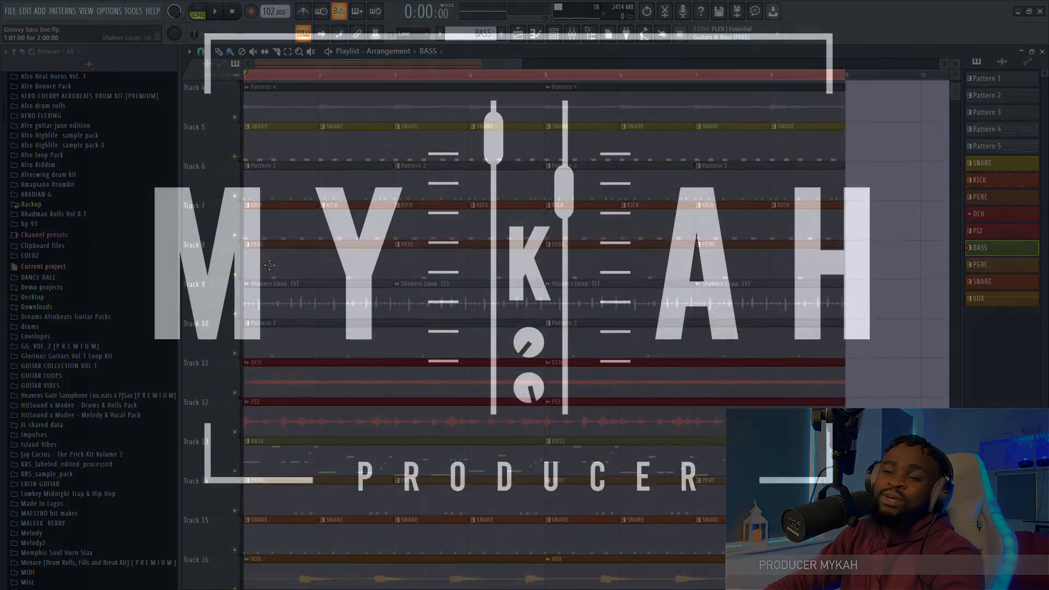
Step: Mute Track 1 and the vocal on Track 2, and play the full beat from the start
scroll(239, 273, up, 6)
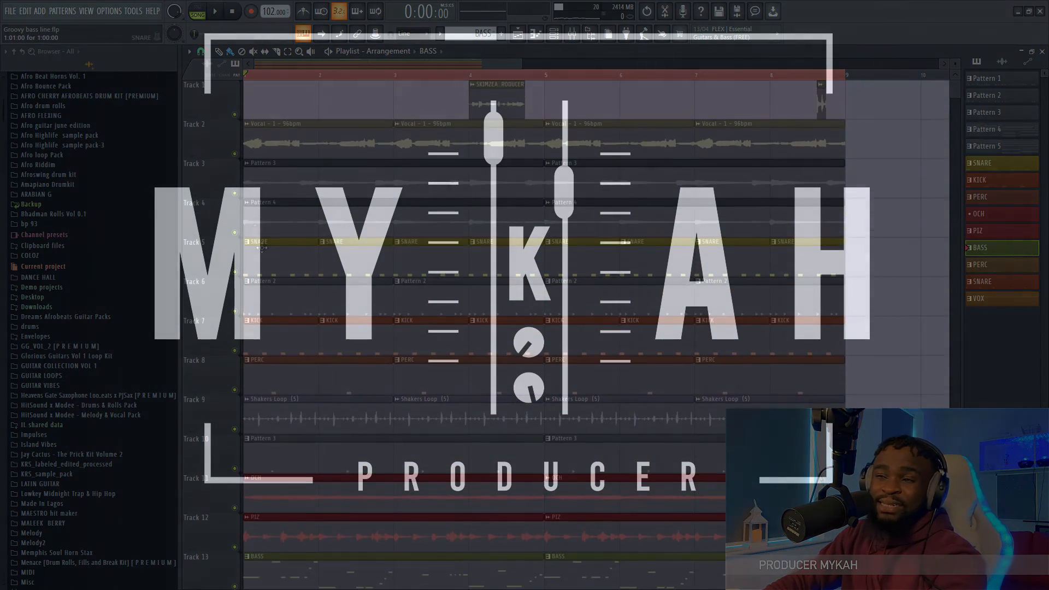
click(235, 114)
key(space)
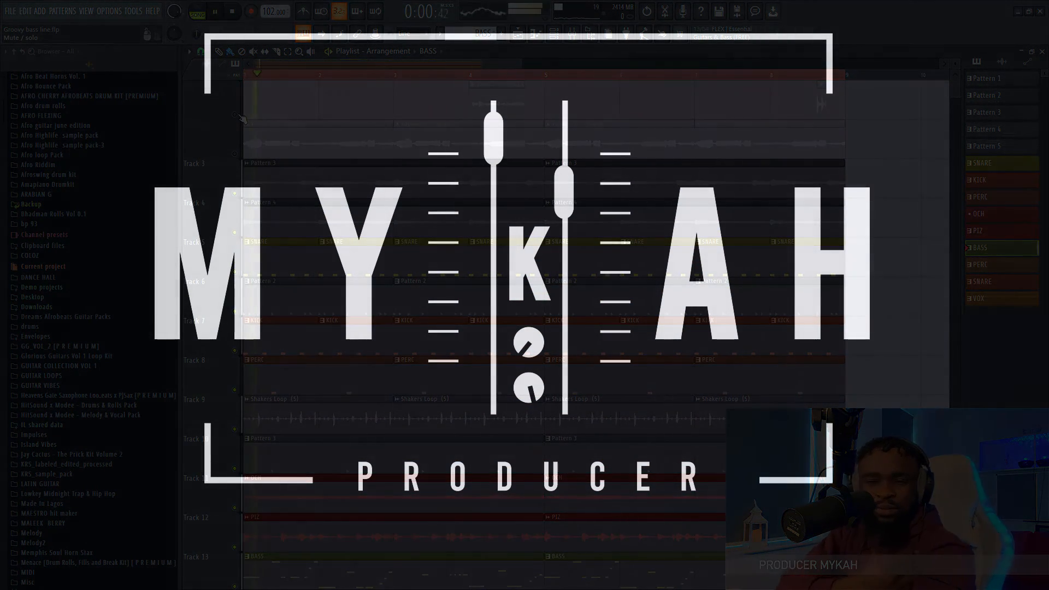